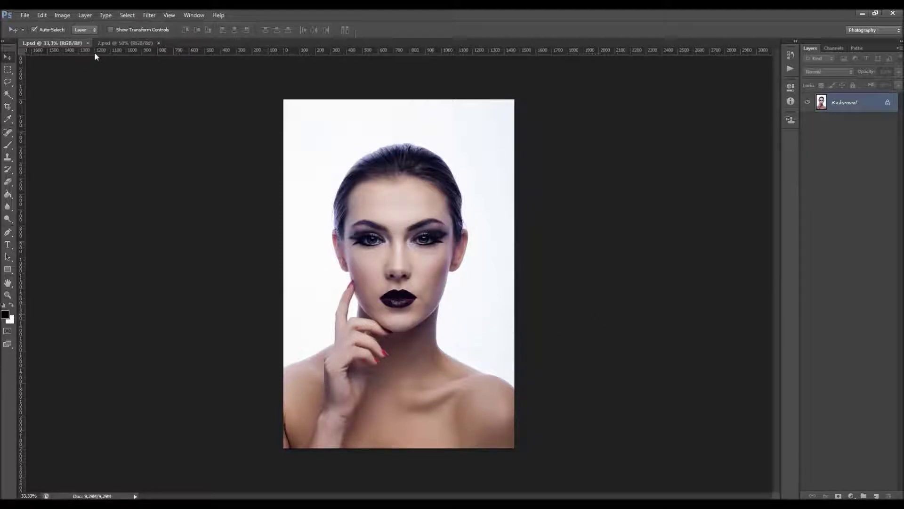
# Preview the finished bluish 2.psd, then open the first Examples photo in Picture Manager.
pyautogui.click(109, 46)
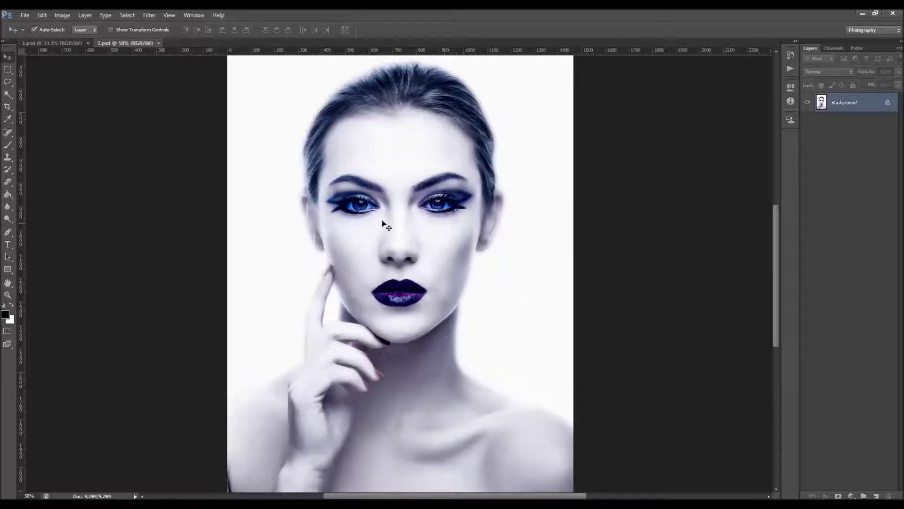
pyautogui.click(863, 14)
pyautogui.doubleClick(14, 344)
pyautogui.doubleClick(201, 197)
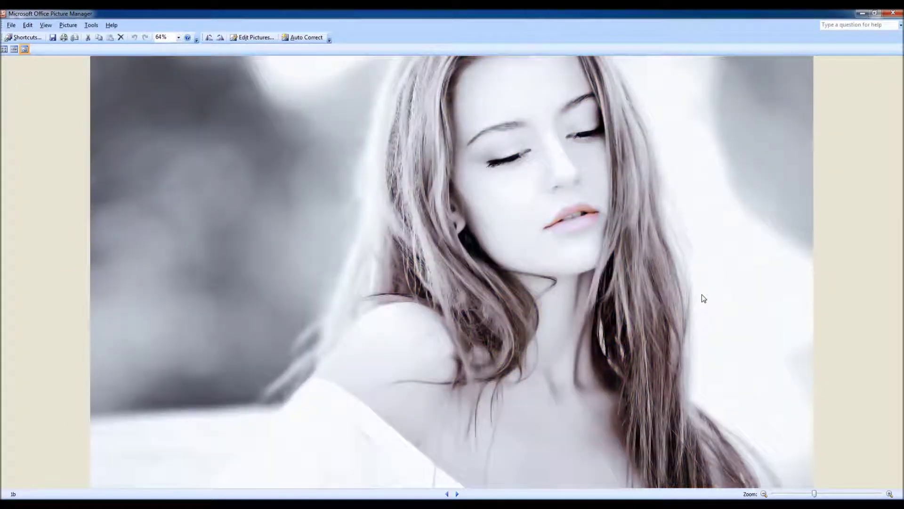
# Browse the before/after example pairs 2 to 4, then close Picture Manager and the Examples folder.
pyautogui.press('Right')
pyautogui.press('Right')
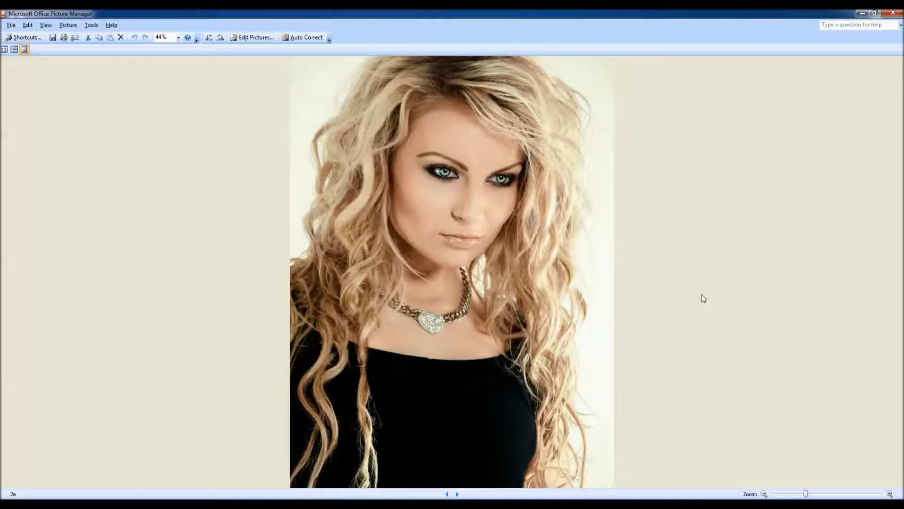
pyautogui.press('Right')
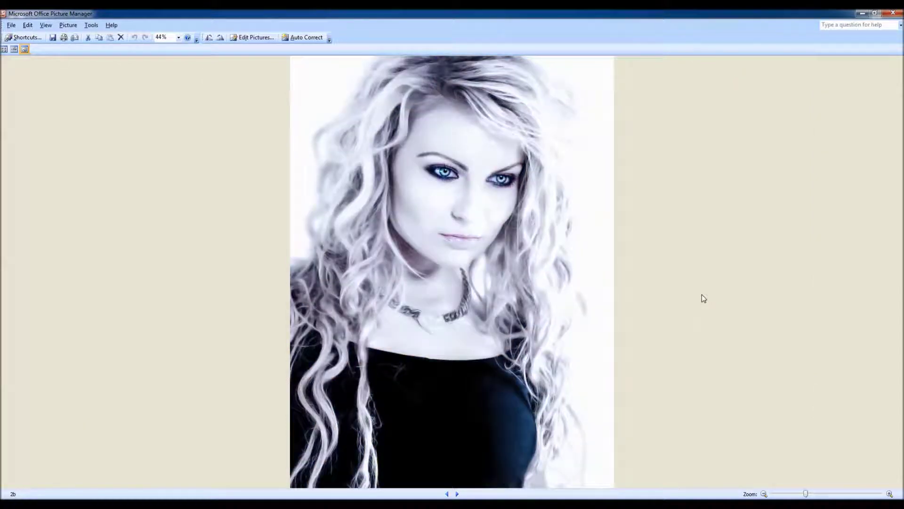
pyautogui.press('Right')
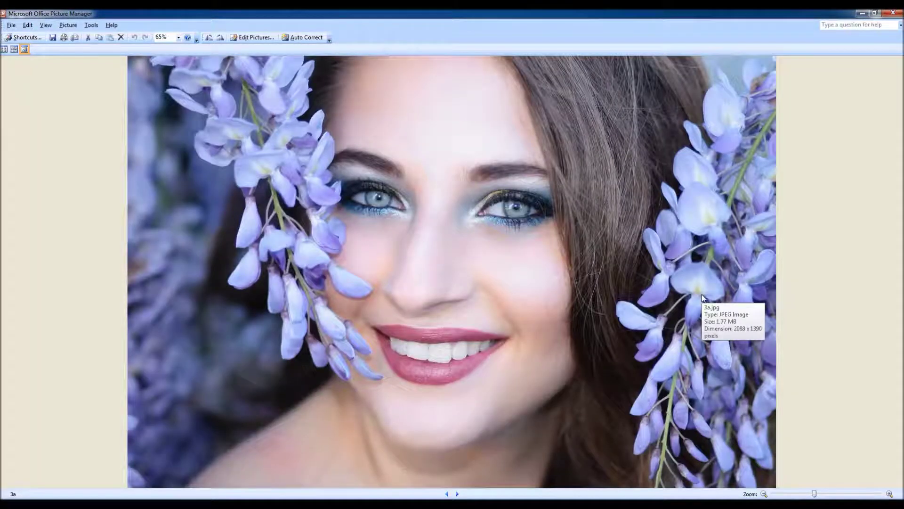
pyautogui.press('Right')
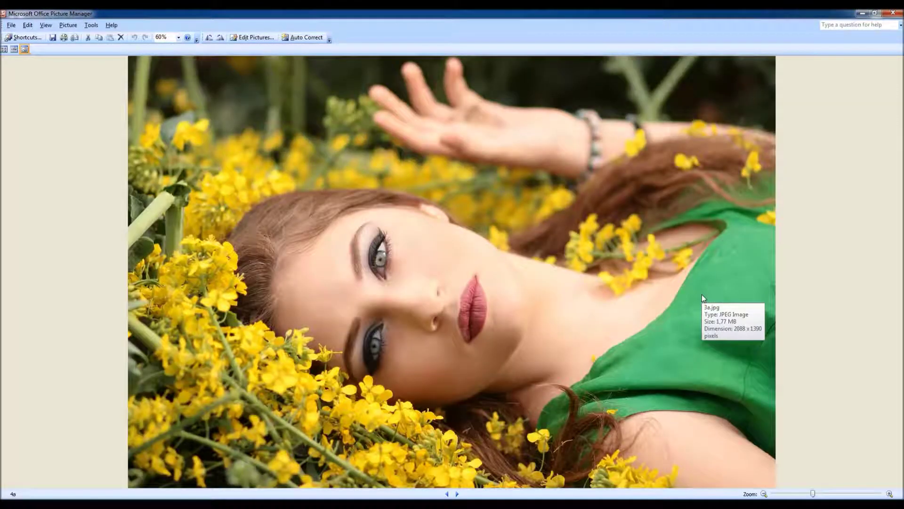
pyautogui.press('Right')
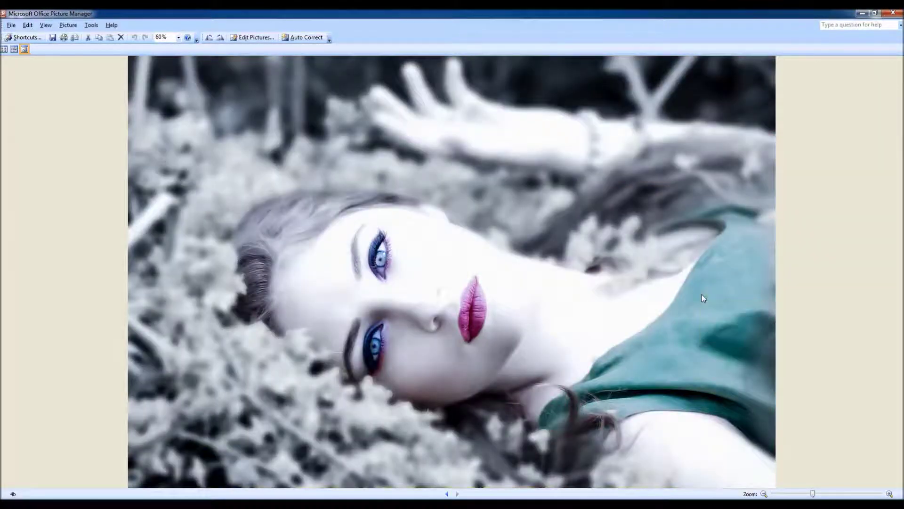
pyautogui.click(893, 13)
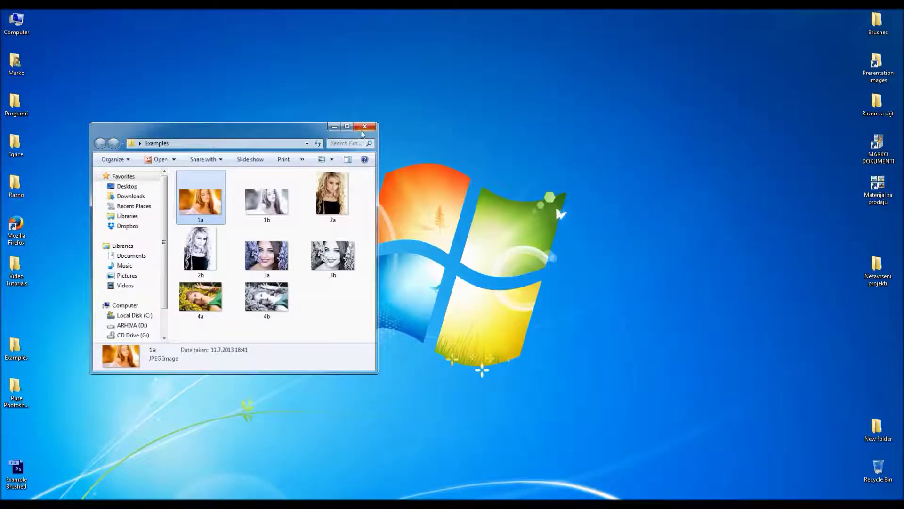
pyautogui.click(365, 132)
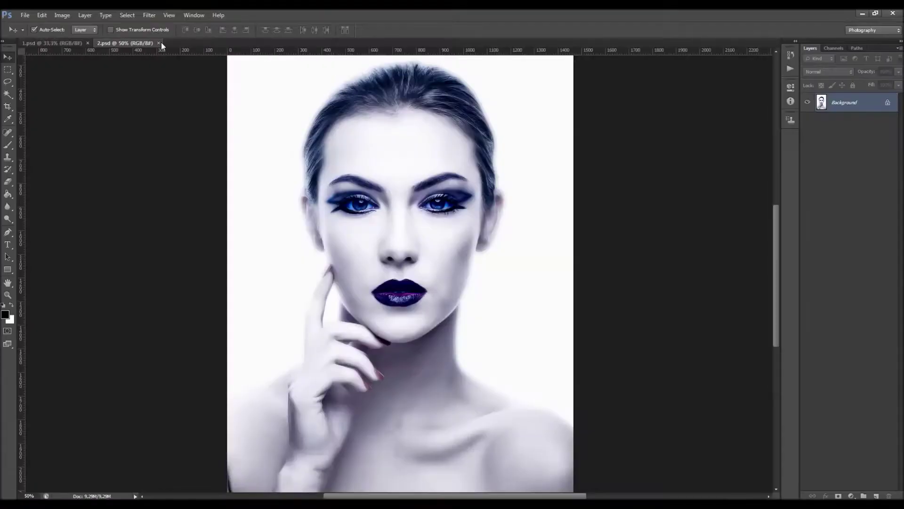
# Close 2.psd, zoom in, and turn the Background into Layer 0 and back into a background.
pyautogui.click(160, 43)
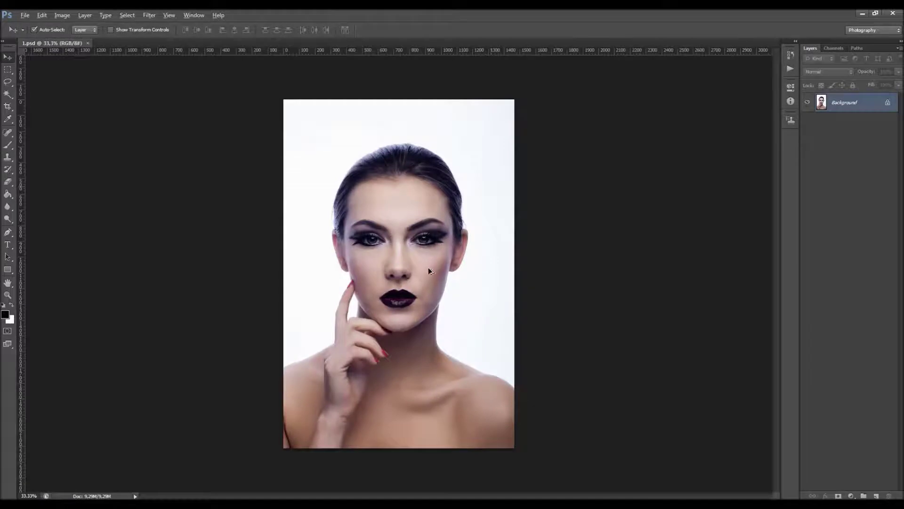
pyautogui.scroll(2, 428, 267)
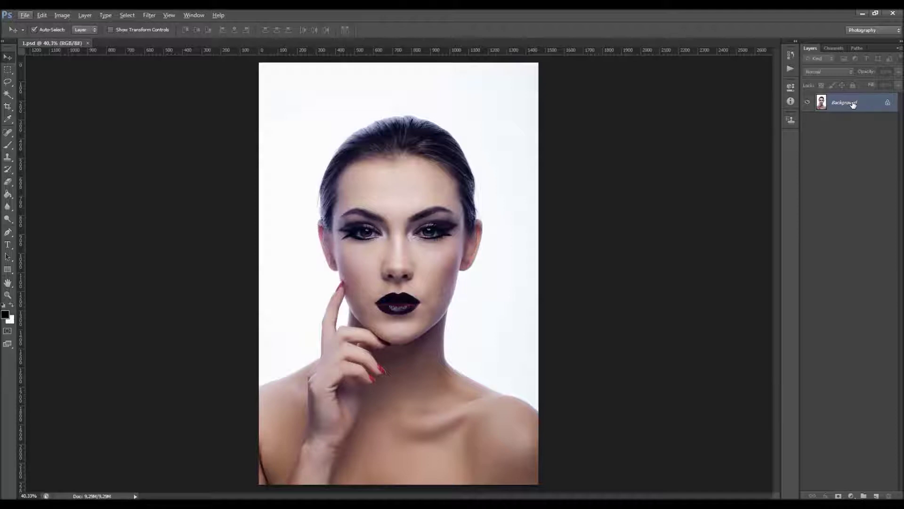
pyautogui.click(887, 102)
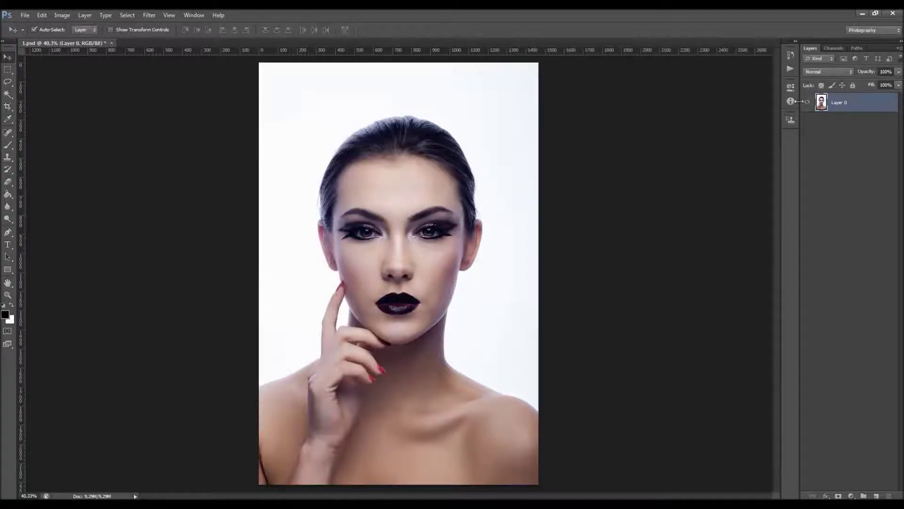
pyautogui.click(85, 15)
pyautogui.moveTo(94, 23)
pyautogui.click(202, 35)
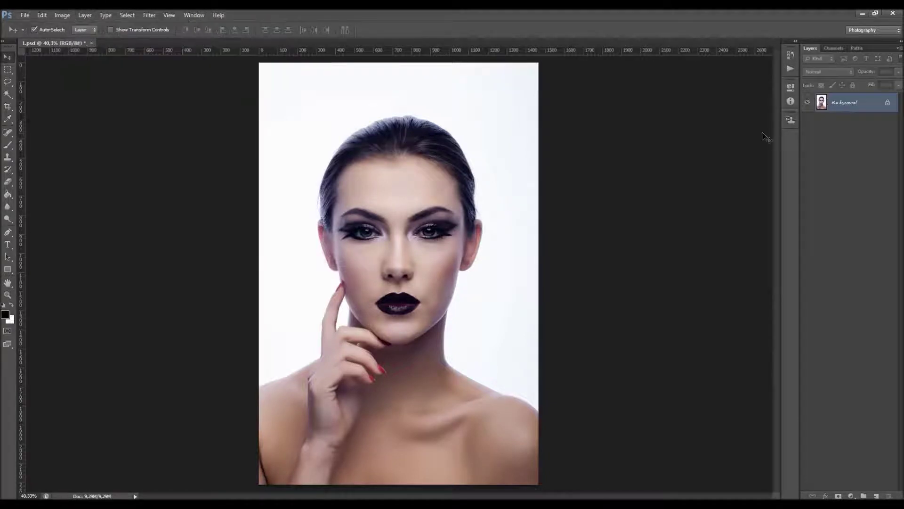
# Check the Layers Panel Options and confirm the image mode is RGB Color, 8 Bits/Channel.
pyautogui.click(899, 49)
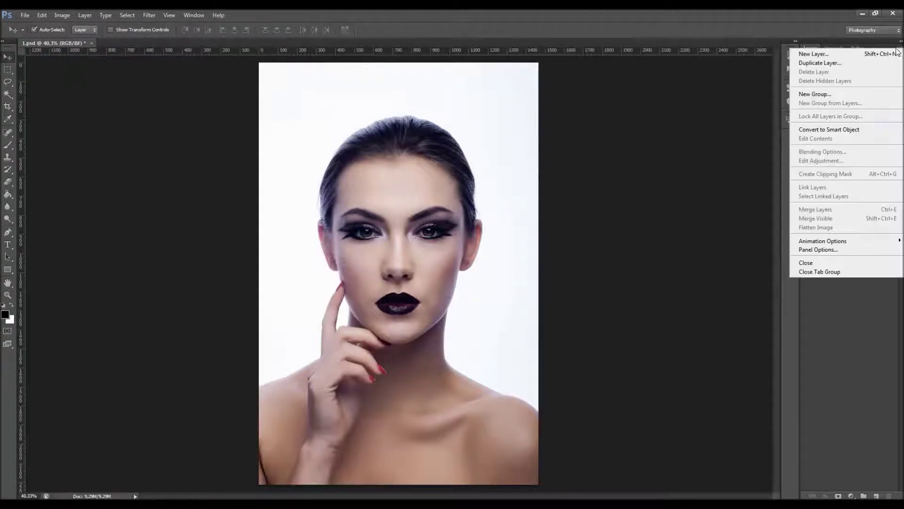
pyautogui.click(829, 254)
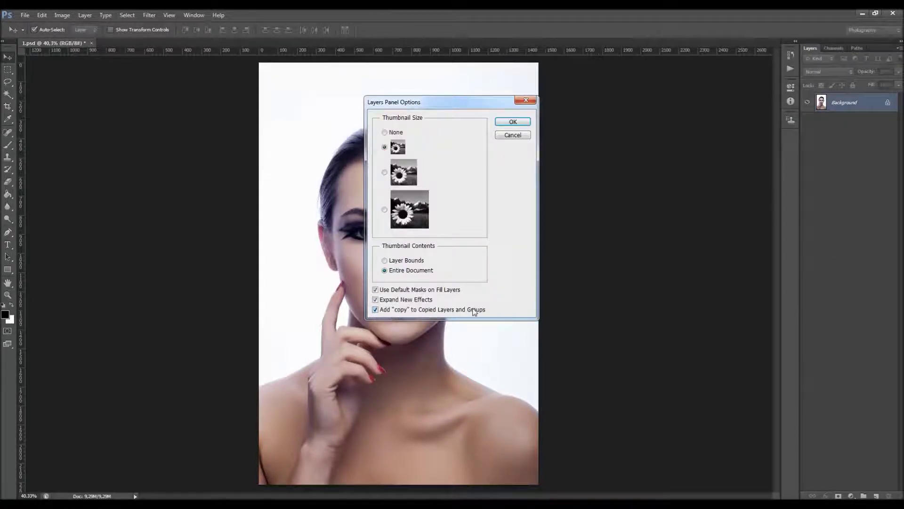
pyautogui.click(512, 122)
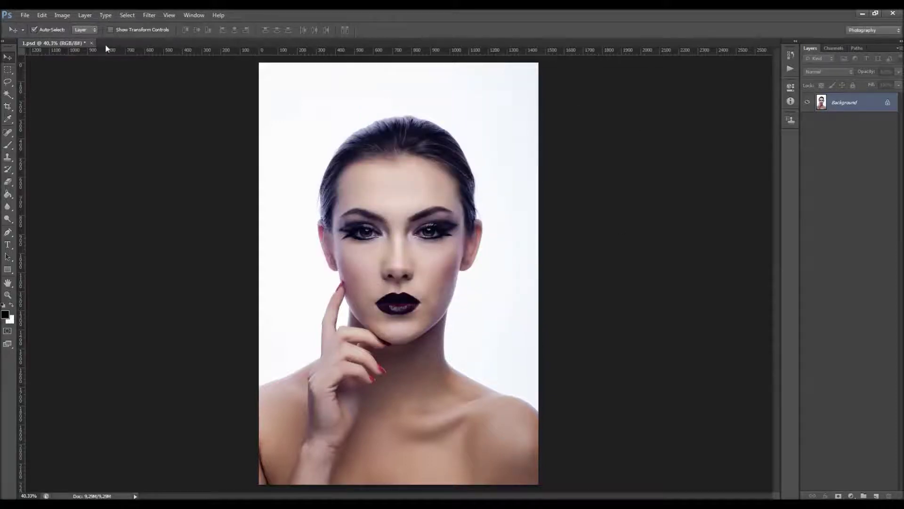
pyautogui.click(63, 16)
pyautogui.moveTo(97, 29)
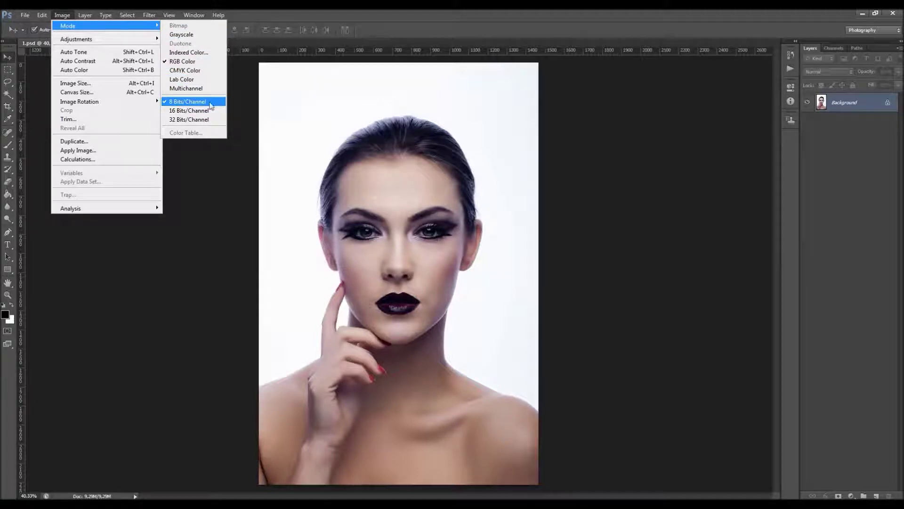
pyautogui.click(99, 86)
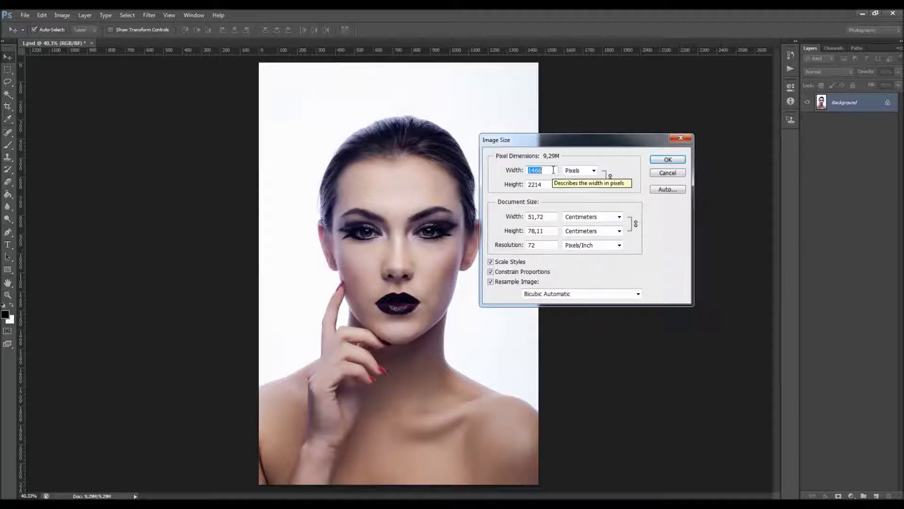
pyautogui.press('Tab')
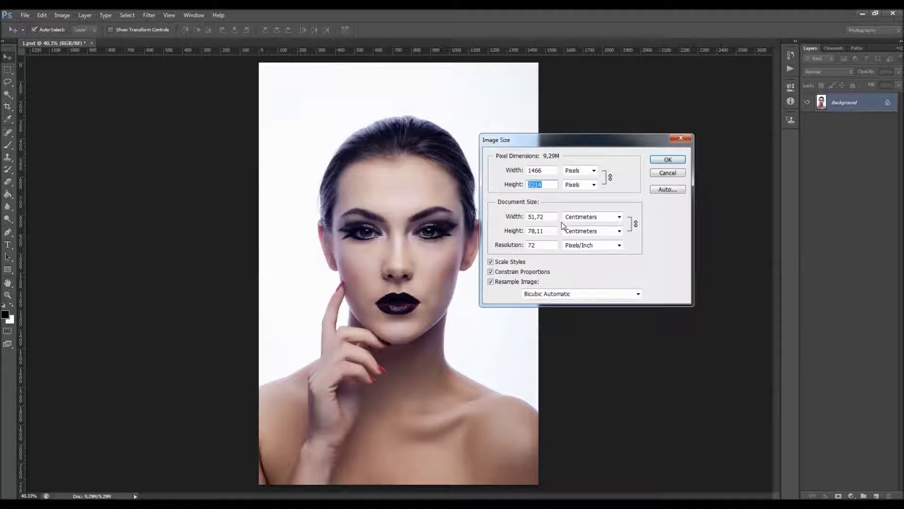
pyautogui.click(546, 244)
pyautogui.click(677, 162)
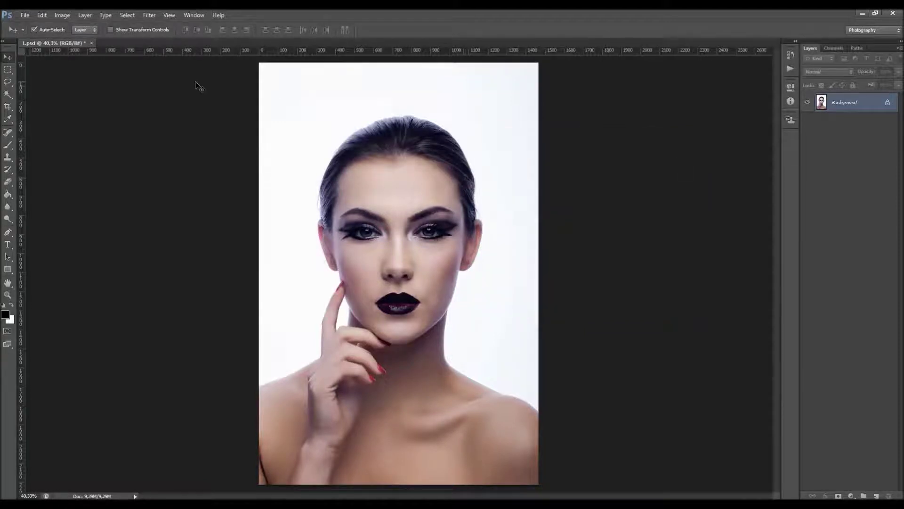
# Load the Pure action set into the Actions panel and expand it to show its action.
pyautogui.click(193, 16)
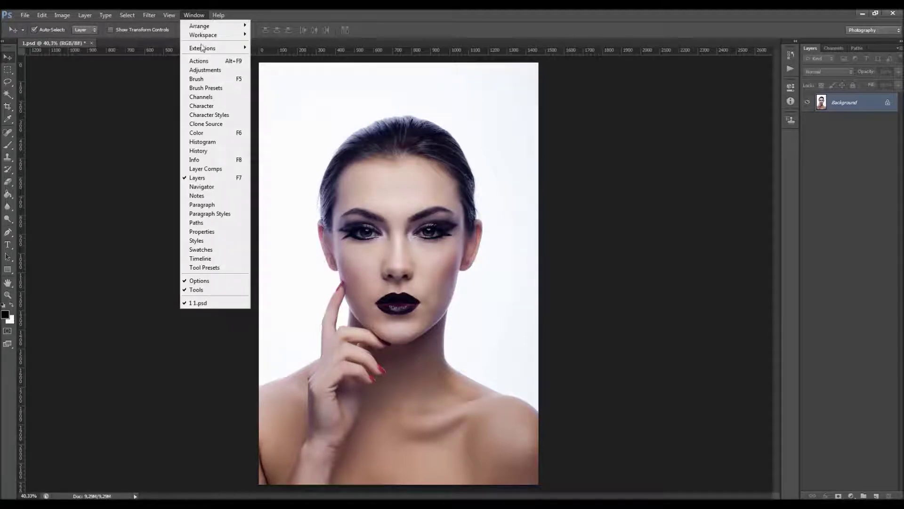
pyautogui.click(224, 62)
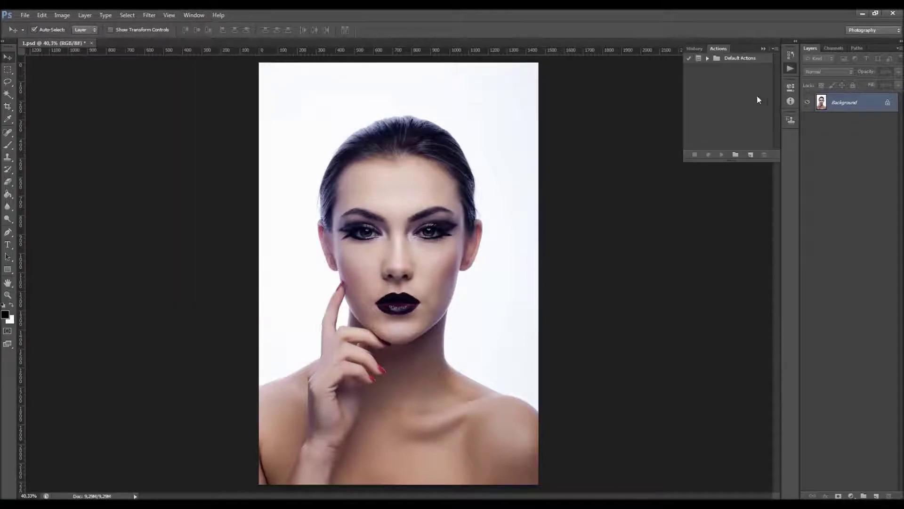
pyautogui.click(775, 48)
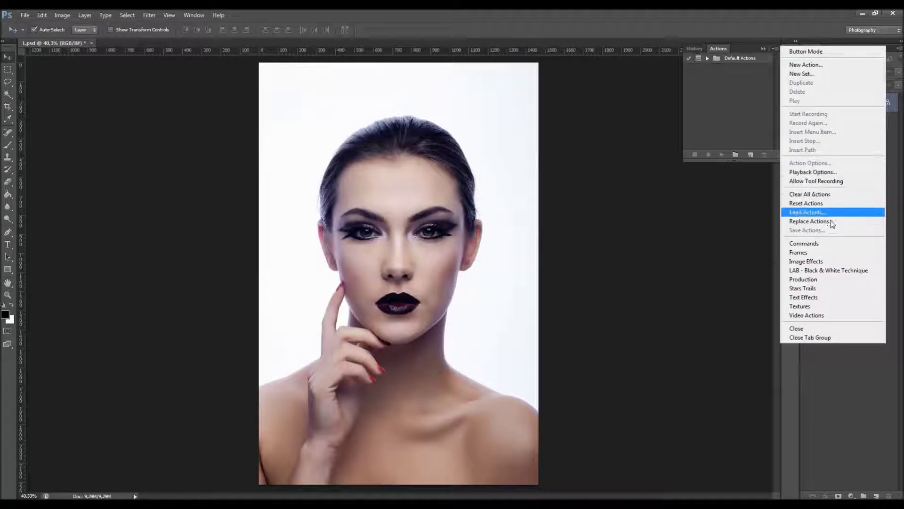
pyautogui.click(818, 213)
pyautogui.click(413, 171)
pyautogui.click(572, 384)
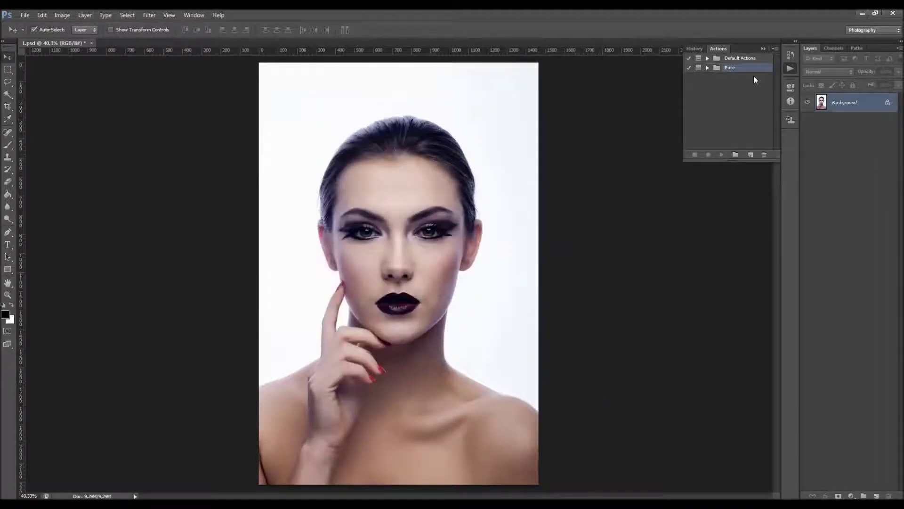
pyautogui.click(708, 69)
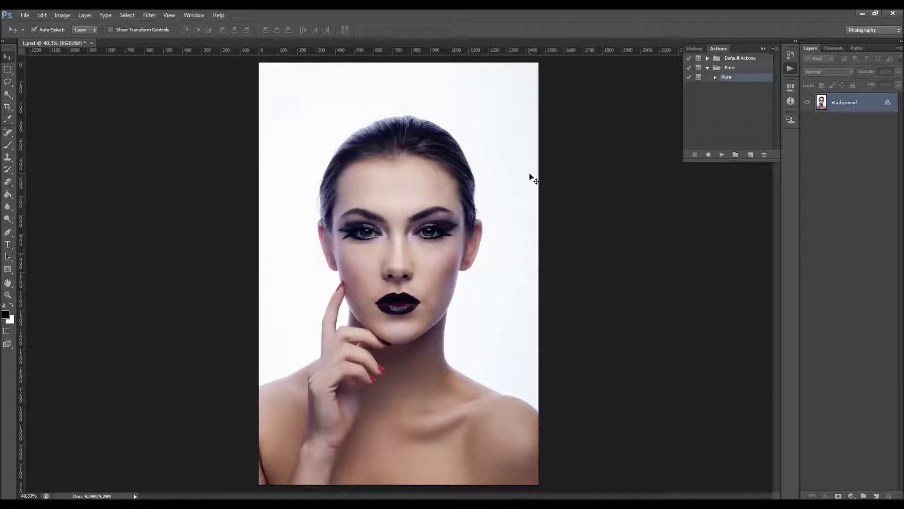
# Load Pure_Brushes.abr from the Desktop's Pure Photoshop Action folder into the brush presets.
pyautogui.click(8, 145)
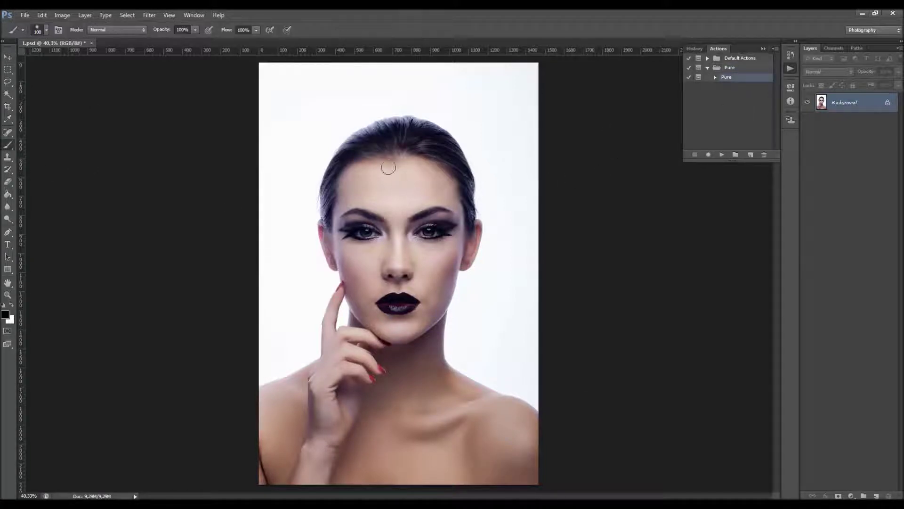
pyautogui.rightClick(399, 177)
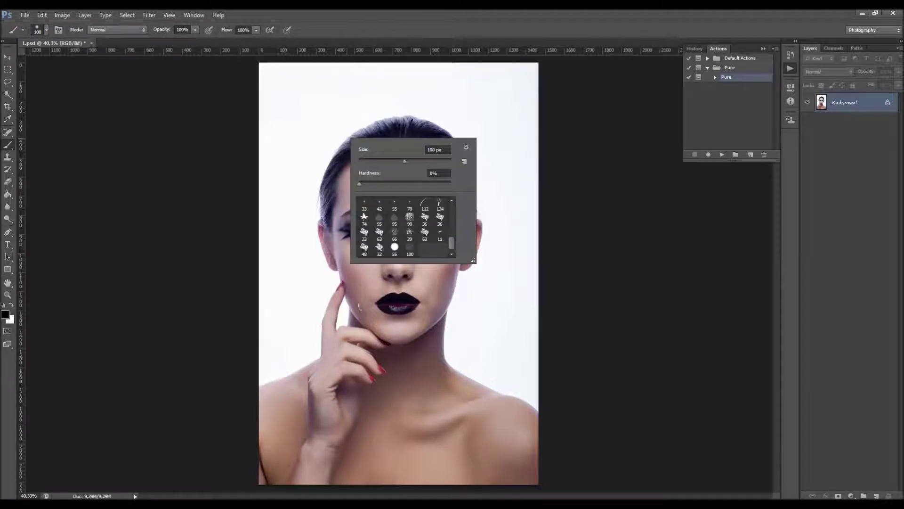
pyautogui.click(467, 148)
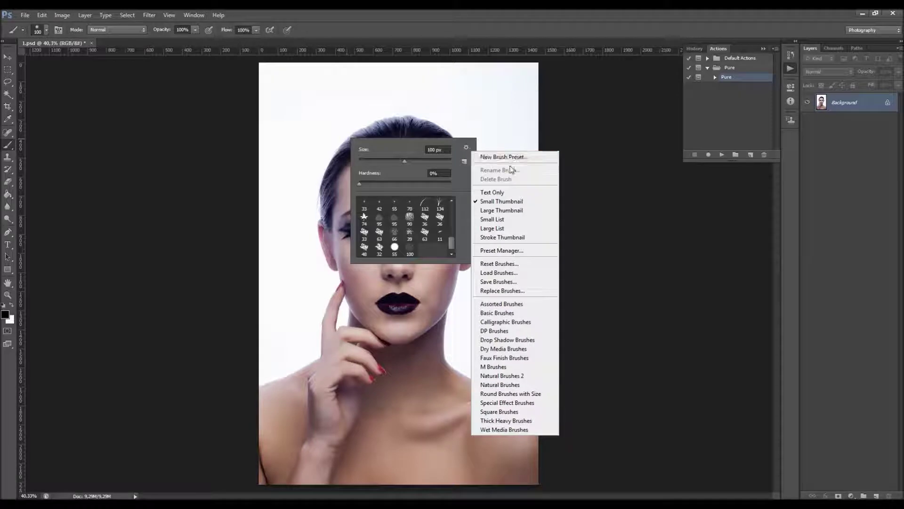
pyautogui.click(498, 273)
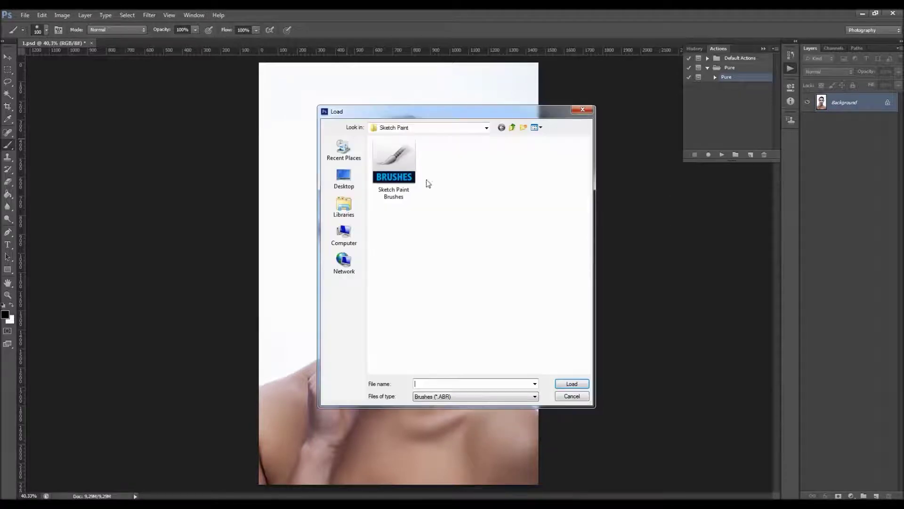
pyautogui.click(360, 190)
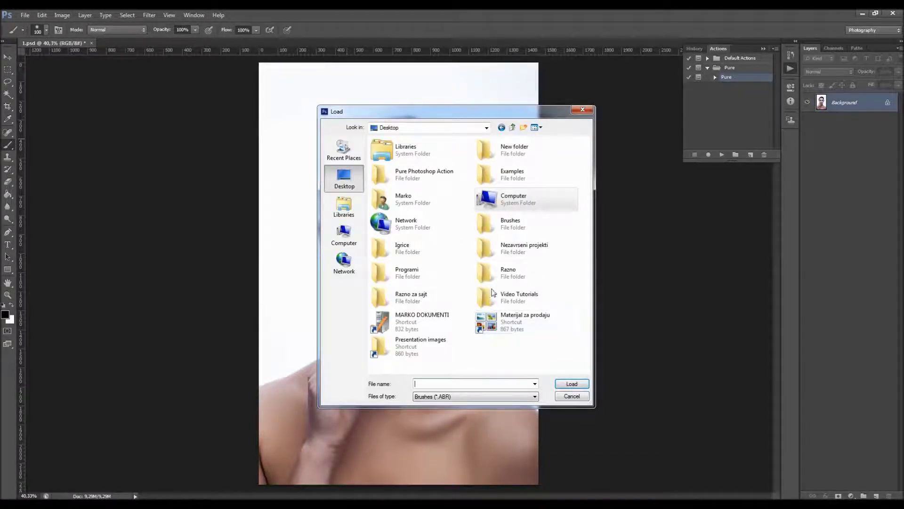
pyautogui.doubleClick(442, 177)
pyautogui.click(418, 179)
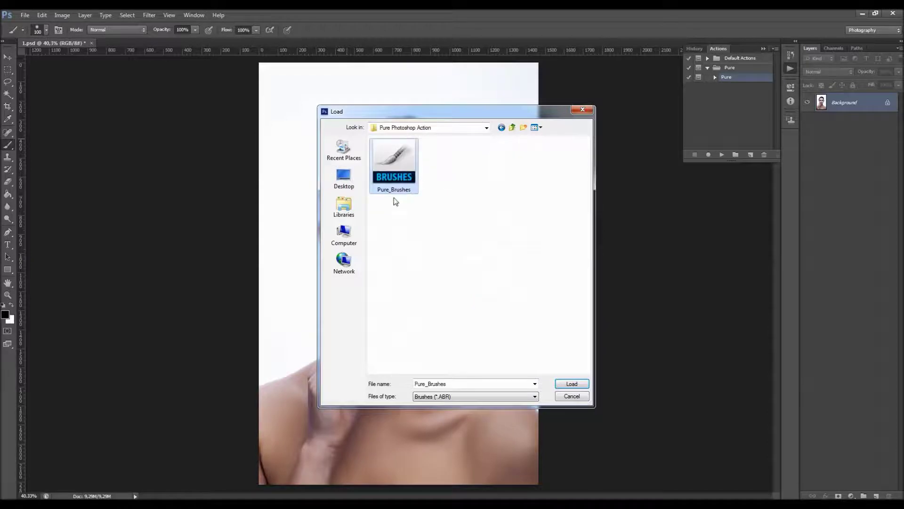
pyautogui.click(572, 383)
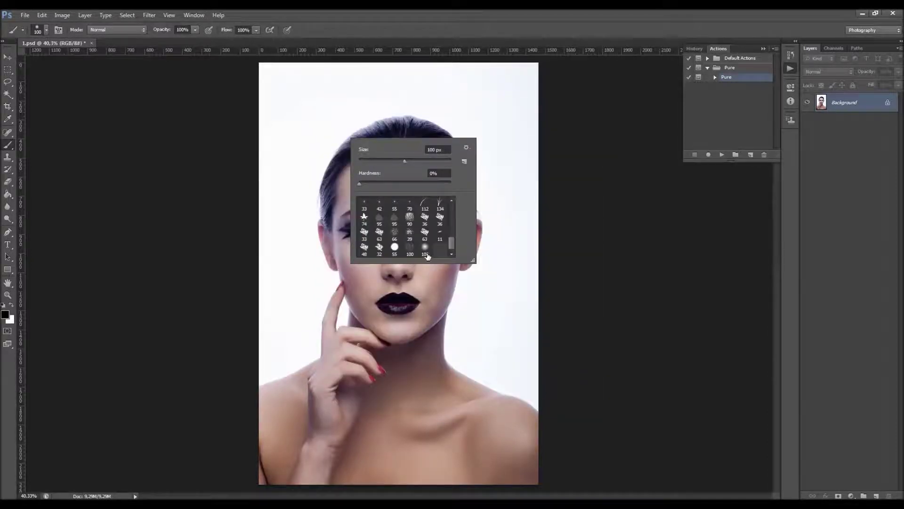
pyautogui.press('Return')
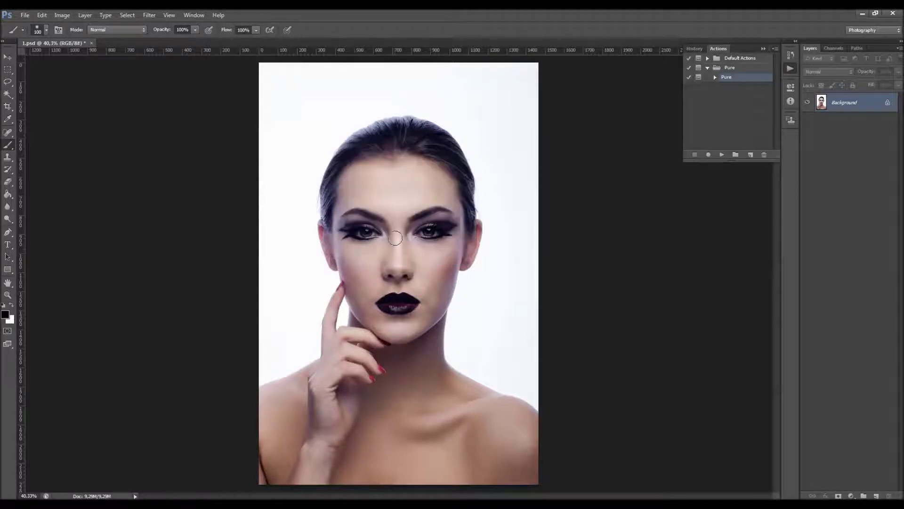
pyautogui.press('v')
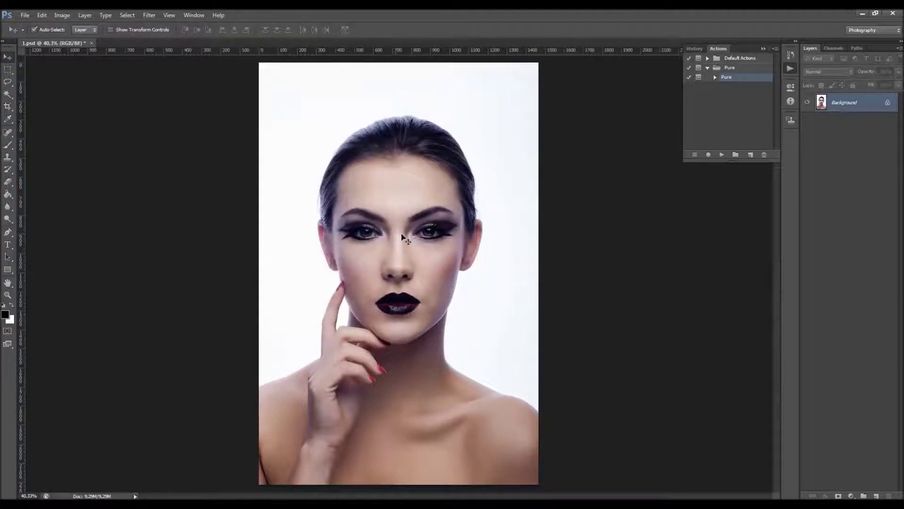
# Create a new layer named 'brush' via Layer > New > Layer.
pyautogui.click(84, 16)
pyautogui.moveTo(91, 24)
pyautogui.click(209, 24)
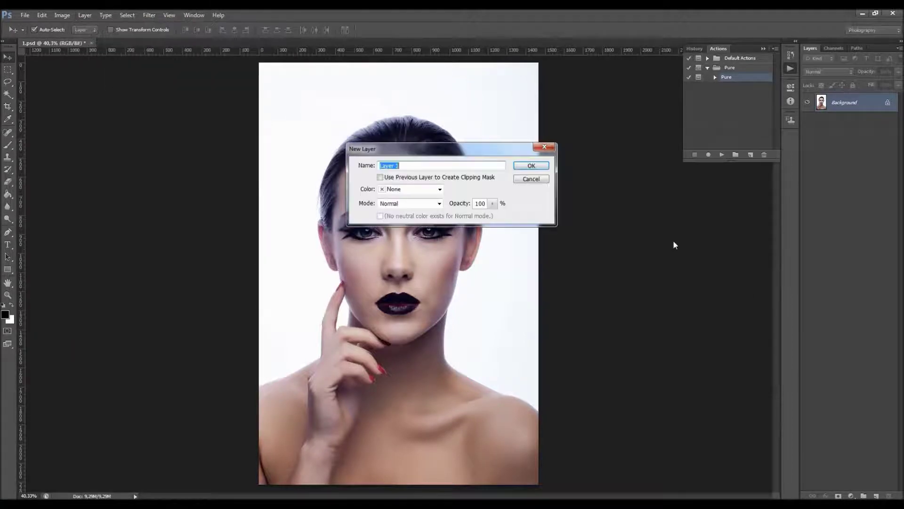
pyautogui.write('brush')
pyautogui.doubleClick(379, 167)
pyautogui.click(527, 166)
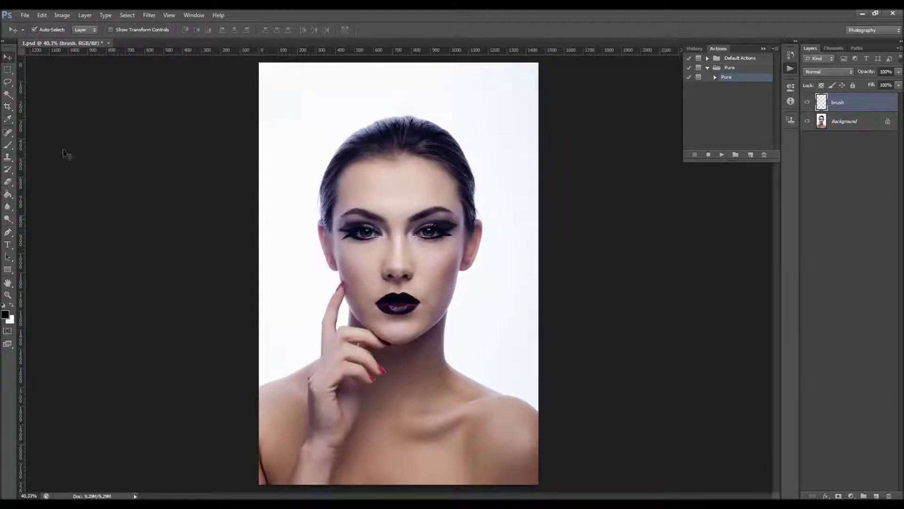
# Paint a red (ff0000) stroke down the forehead and nose with a 100 px brush.
pyautogui.press('b')
pyautogui.rightClick(384, 194)
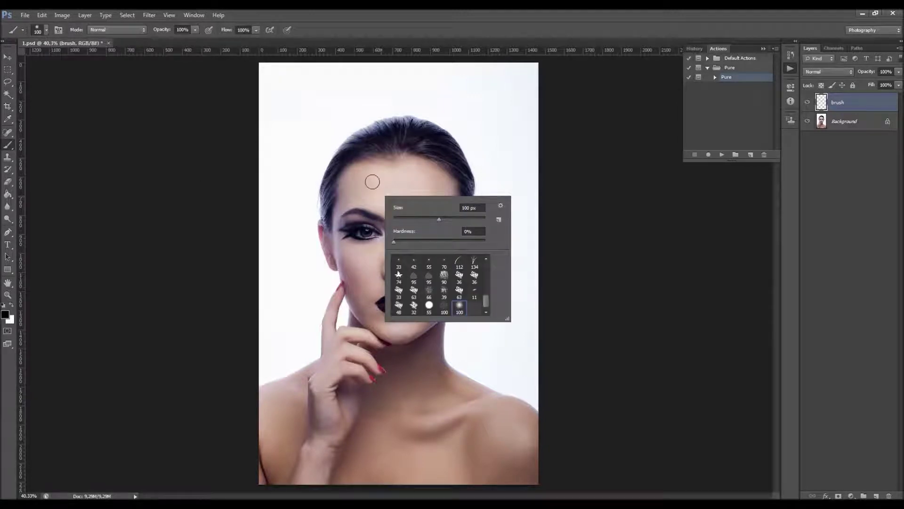
pyautogui.press('Return')
pyautogui.press(']')
pyautogui.press(']')
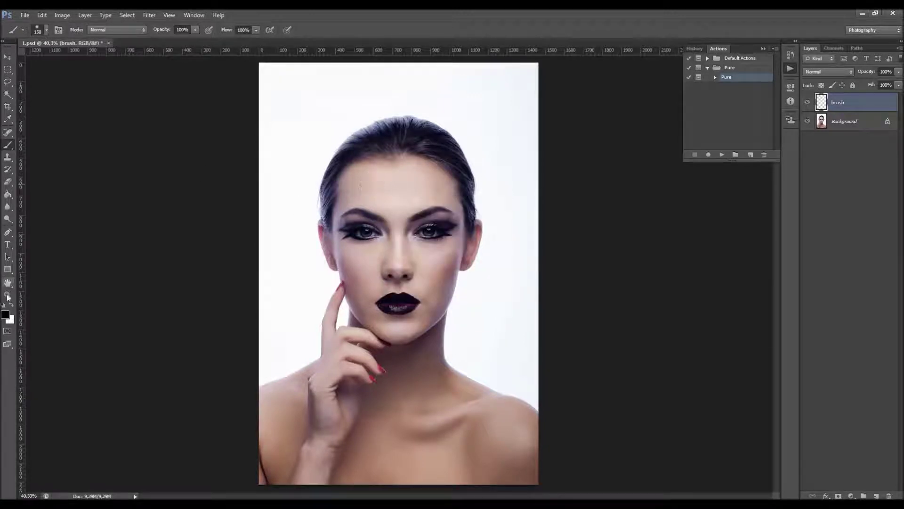
pyautogui.click(5, 315)
pyautogui.write('255')
pyautogui.press('Return')
pyautogui.press('[')
pyautogui.moveTo(400, 194)
pyautogui.mouseDown()
pyautogui.moveTo(404, 264)
pyautogui.moveTo(388, 260)
pyautogui.moveTo(379, 175)
pyautogui.moveTo(338, 258)
pyautogui.moveTo(340, 216)
pyautogui.moveTo(367, 175)
pyautogui.mouseUp()
# Close the document without saving and open Example Brushed.psd.
pyautogui.click(108, 42)
pyautogui.click(452, 196)
pyautogui.click(25, 15)
pyautogui.click(28, 33)
pyautogui.doubleClick(392, 204)
# Toggle the red brush layer's visibility to compare, then play the Pure action.
pyautogui.press('v')
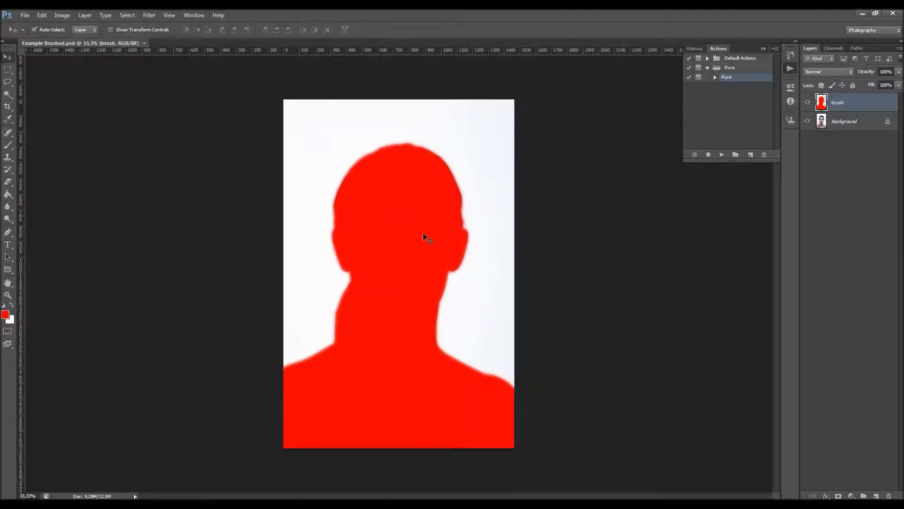
pyautogui.scroll(2, 421, 237)
pyautogui.click(808, 103)
pyautogui.click(808, 102)
pyautogui.click(808, 102)
pyautogui.click(808, 103)
pyautogui.click(808, 103)
pyautogui.click(808, 103)
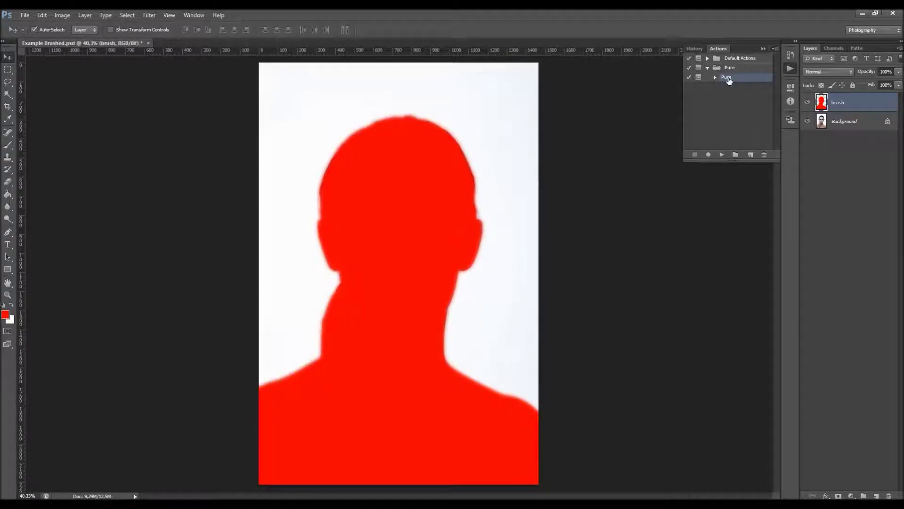
pyautogui.click(722, 155)
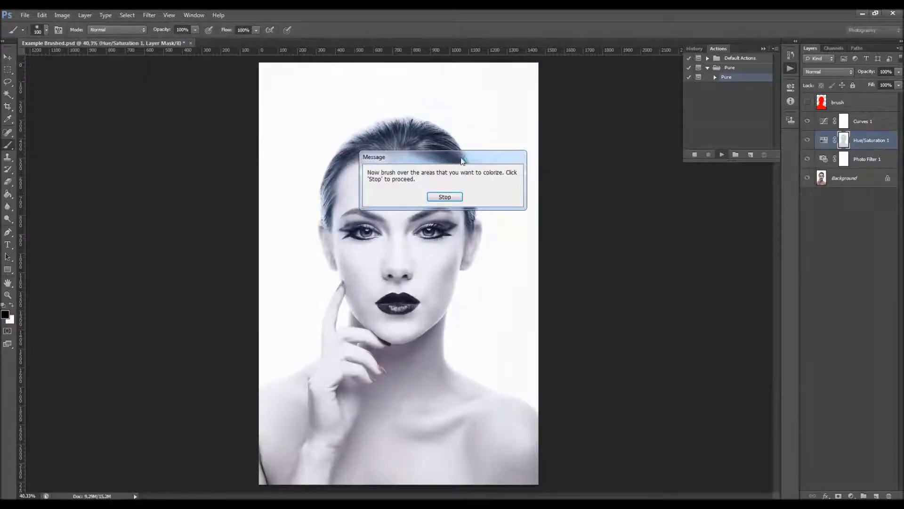
# Dismiss the Pure message, zoom into the eyes, and paint blue into the left iris at 45 px.
pyautogui.moveTo(460, 161); pyautogui.dragTo(513, 201)
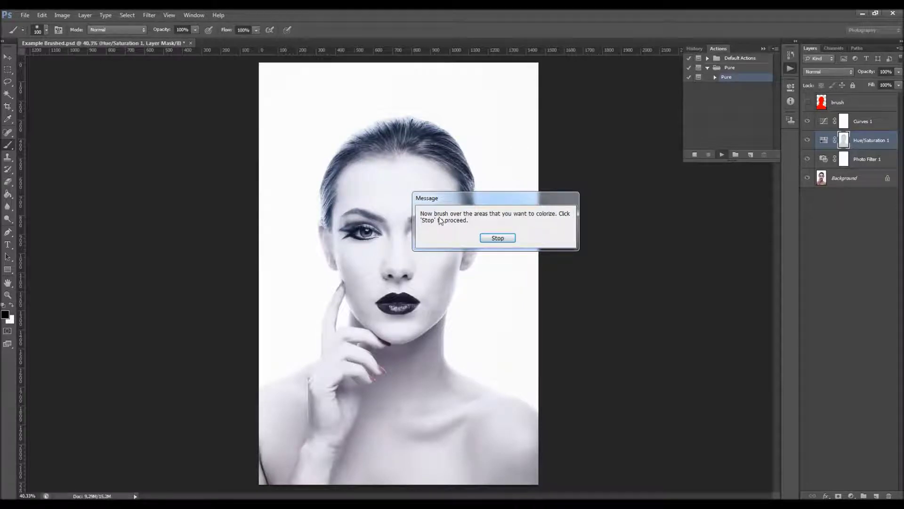
pyautogui.click(504, 235)
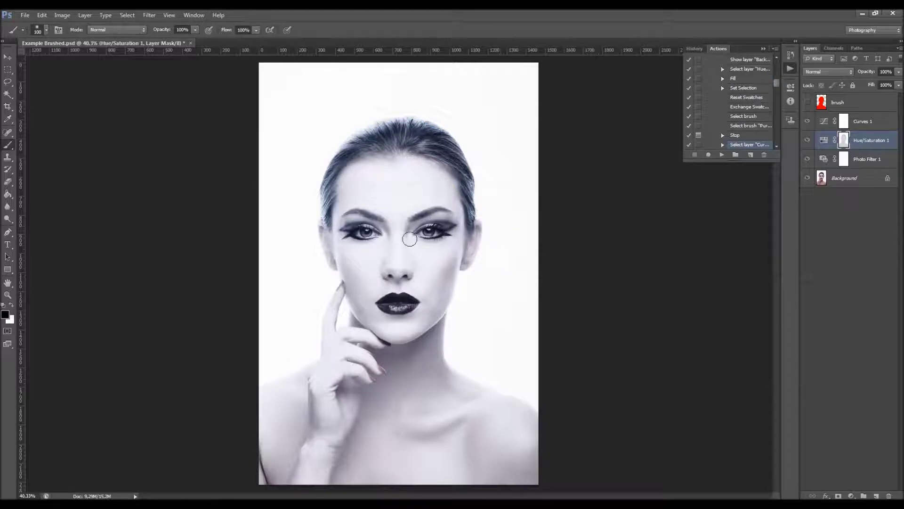
pyautogui.scroll(3, 407, 225)
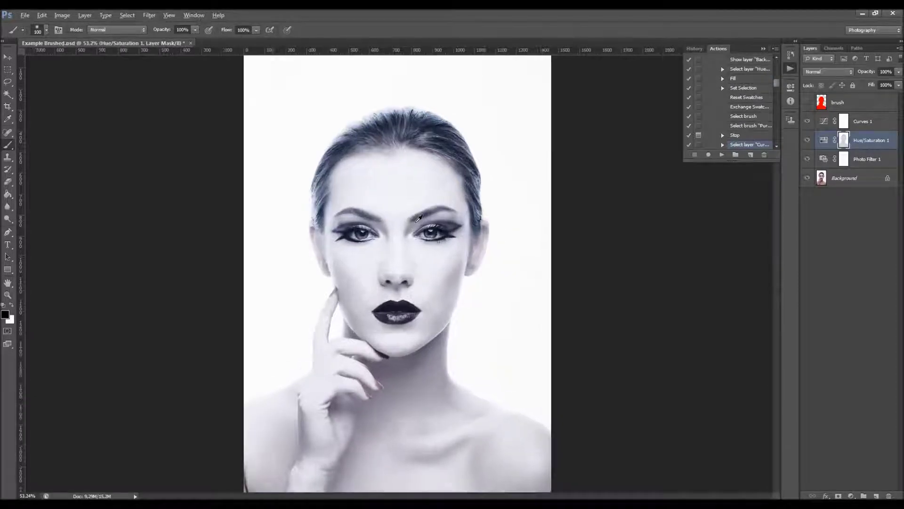
pyautogui.scroll(4, 403, 247)
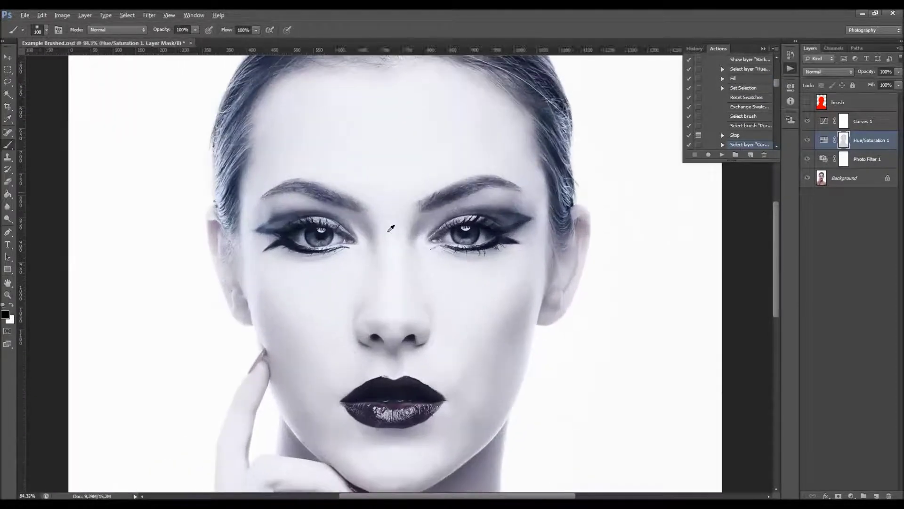
pyautogui.scroll(1, 391, 229)
pyautogui.press('[')
pyautogui.press('[')
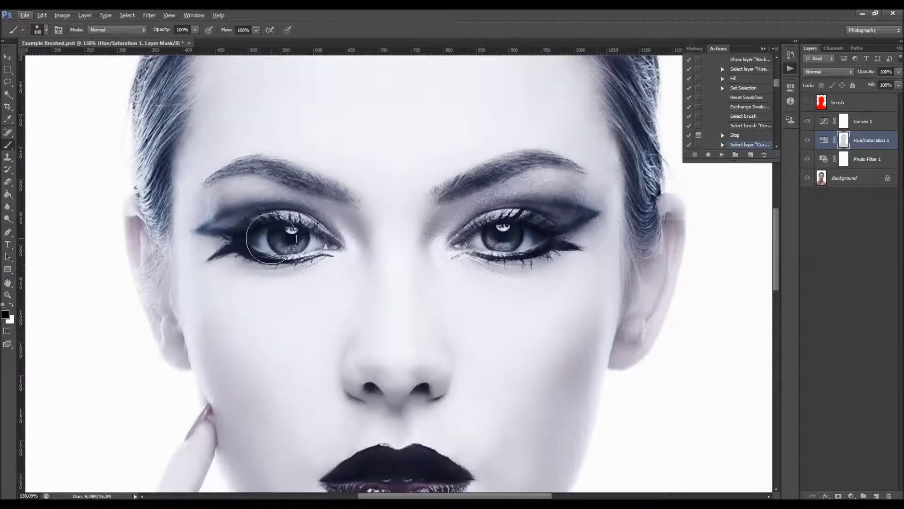
pyautogui.press('[')
pyautogui.press('[')
pyautogui.press('[')
pyautogui.press('[')
pyautogui.moveTo(289, 238)
pyautogui.mouseDown()
pyautogui.moveTo(285, 253)
pyautogui.moveTo(304, 247)
pyautogui.moveTo(294, 255)
pyautogui.moveTo(220, 251)
pyautogui.moveTo(259, 225)
pyautogui.moveTo(297, 221)
pyautogui.moveTo(331, 244)
pyautogui.moveTo(329, 254)
pyautogui.moveTo(339, 248)
pyautogui.moveTo(323, 238)
pyautogui.mouseUp()
# Colour the left eye's upper lid, inner corner and lower lash line blue at 35 px.
pyautogui.press('[')
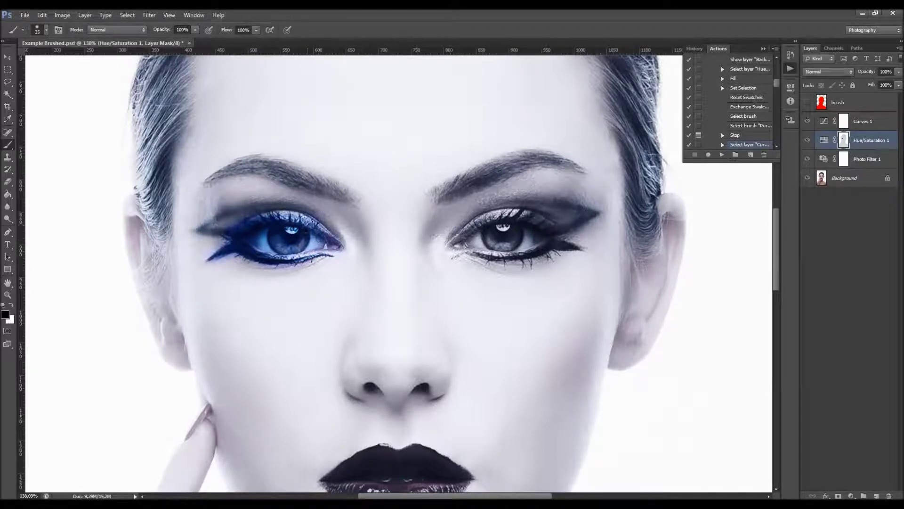
pyautogui.moveTo(269, 225)
pyautogui.mouseDown()
pyautogui.moveTo(303, 218)
pyautogui.moveTo(212, 227)
pyautogui.moveTo(242, 227)
pyautogui.mouseUp()
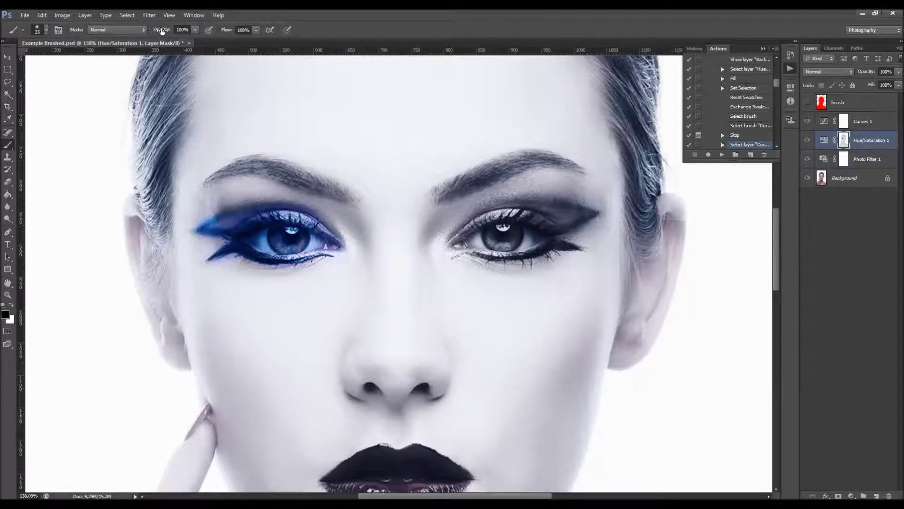
pyautogui.press('Return')
pyautogui.moveTo(333, 239)
pyautogui.mouseDown()
pyautogui.moveTo(303, 214)
pyautogui.moveTo(311, 222)
pyautogui.mouseUp()
pyautogui.moveTo(301, 254); pyautogui.dragTo(261, 259)
# Paint the right eye's iris, inner corner and wing blue, narrowing the brush to 25 px.
pyautogui.moveTo(459, 245)
pyautogui.mouseDown()
pyautogui.moveTo(478, 243)
pyautogui.moveTo(457, 247)
pyautogui.moveTo(486, 245)
pyautogui.moveTo(454, 253)
pyautogui.moveTo(545, 258)
pyautogui.moveTo(577, 246)
pyautogui.moveTo(549, 246)
pyautogui.moveTo(550, 236)
pyautogui.moveTo(592, 215)
pyautogui.moveTo(542, 225)
pyautogui.moveTo(582, 213)
pyautogui.moveTo(496, 209)
pyautogui.moveTo(460, 239)
pyautogui.mouseUp()
pyautogui.press('[')
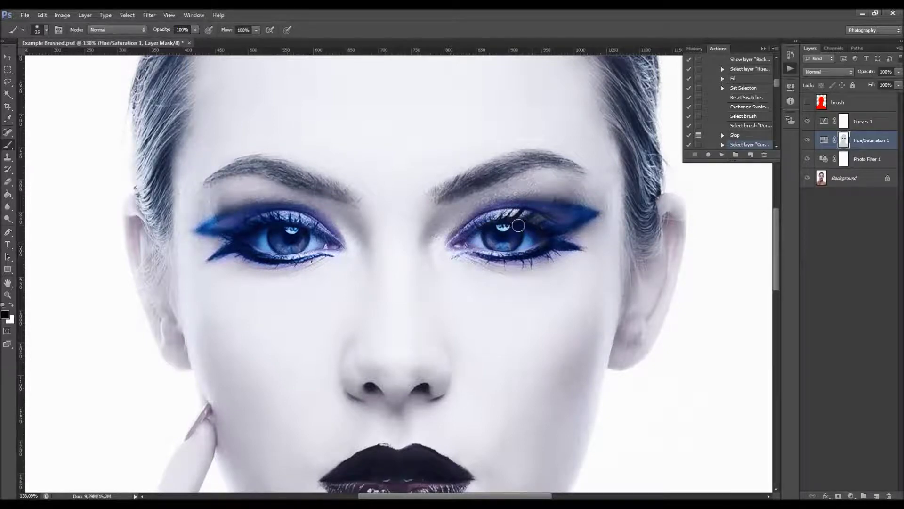
pyautogui.moveTo(565, 219)
pyautogui.mouseDown()
pyautogui.moveTo(590, 213)
pyautogui.moveTo(505, 210)
pyautogui.moveTo(467, 230)
pyautogui.mouseUp()
pyautogui.scroll(-5, 398, 242)
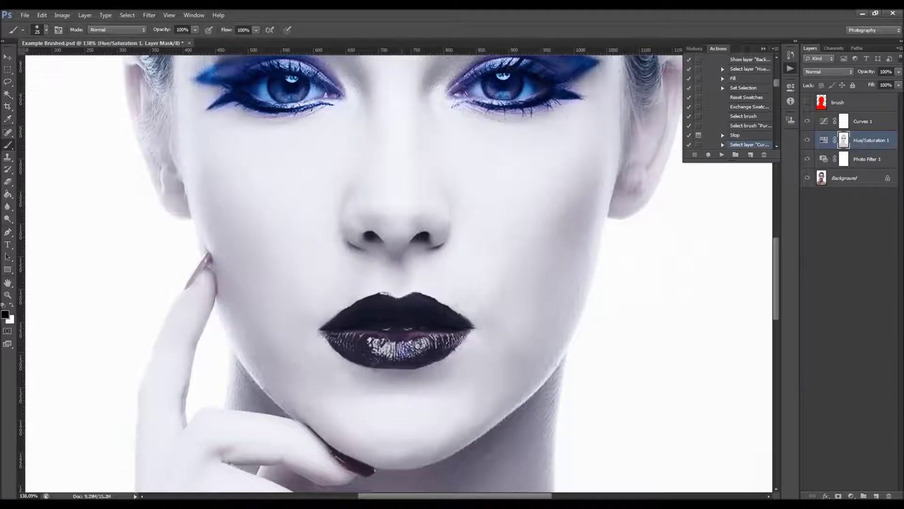
# Paint the lower lip purple on the Hue/Saturation mask with a 30 px brush.
pyautogui.press(']')
pyautogui.moveTo(359, 342)
pyautogui.mouseDown()
pyautogui.moveTo(331, 331)
pyautogui.moveTo(362, 355)
pyautogui.moveTo(409, 360)
pyautogui.moveTo(438, 350)
pyautogui.moveTo(462, 326)
pyautogui.moveTo(425, 305)
pyautogui.moveTo(381, 304)
pyautogui.moveTo(336, 332)
pyautogui.moveTo(348, 323)
pyautogui.moveTo(382, 341)
pyautogui.moveTo(395, 318)
pyautogui.moveTo(424, 344)
pyautogui.moveTo(426, 325)
pyautogui.moveTo(445, 333)
pyautogui.mouseUp()
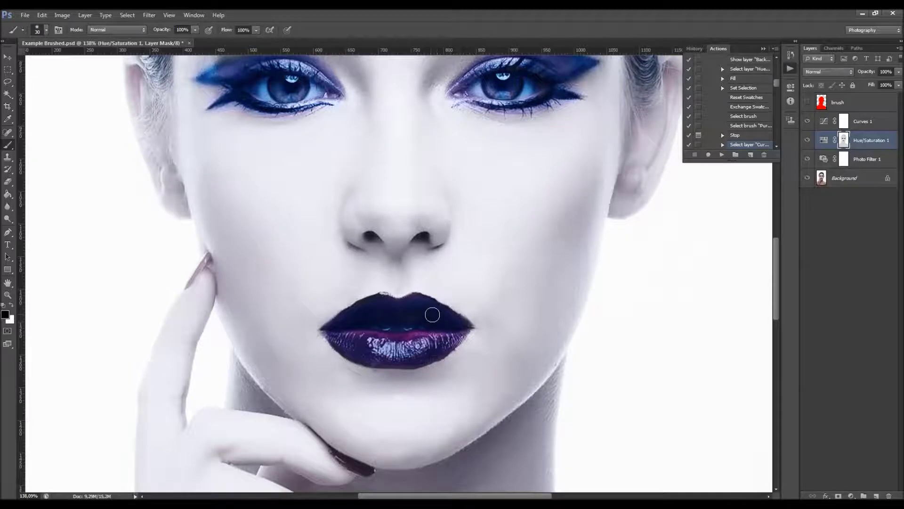
pyautogui.press('super')
pyautogui.press('Escape')
# View the Hue/Saturation mask alone and fill the gaps in both eyes and the lips.
pyautogui.keyDown('alt'); pyautogui.click(844, 139); pyautogui.keyUp('alt')
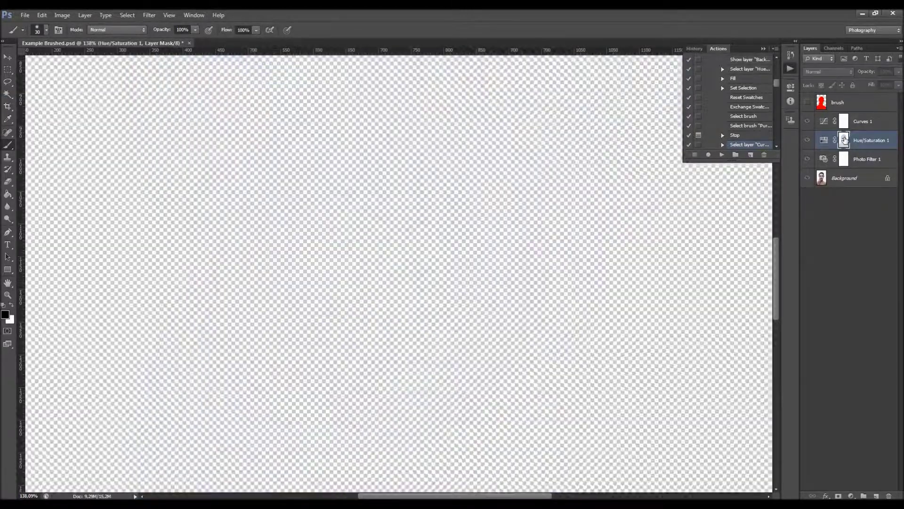
pyautogui.moveTo(495, 140)
pyautogui.mouseDown()
pyautogui.moveTo(514, 103)
pyautogui.moveTo(497, 105)
pyautogui.moveTo(541, 99)
pyautogui.moveTo(548, 122)
pyautogui.mouseUp()
pyautogui.moveTo(231, 135); pyautogui.dragTo(273, 115)
pyautogui.moveTo(398, 344)
pyautogui.mouseDown()
pyautogui.moveTo(367, 355)
pyautogui.moveTo(367, 347)
pyautogui.moveTo(420, 344)
pyautogui.moveTo(433, 374)
pyautogui.mouseUp()
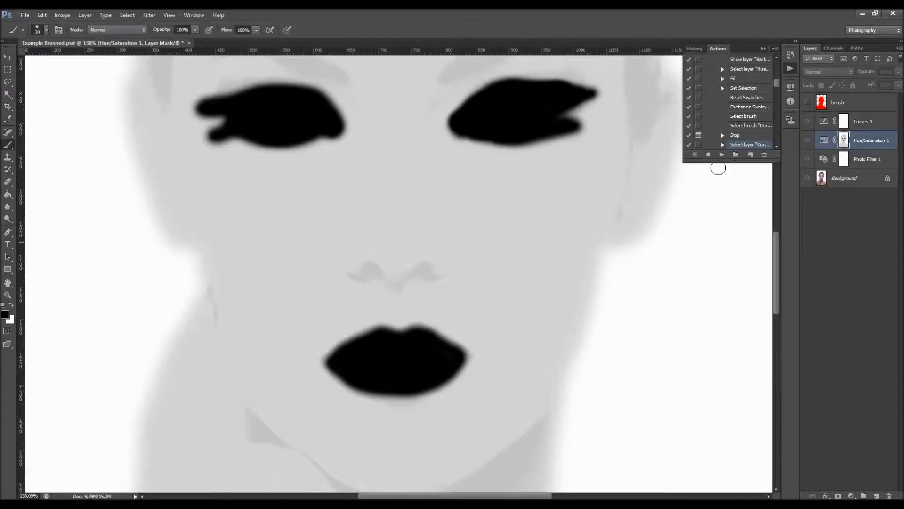
pyautogui.keyDown('alt'); pyautogui.click(835, 139); pyautogui.keyUp('alt')
pyautogui.scroll(5, 543, 261)
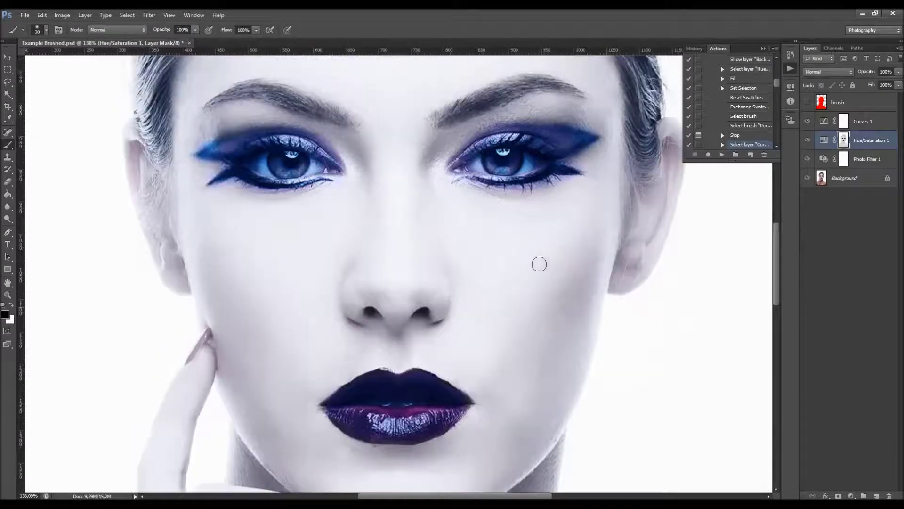
pyautogui.scroll(2, 490, 205)
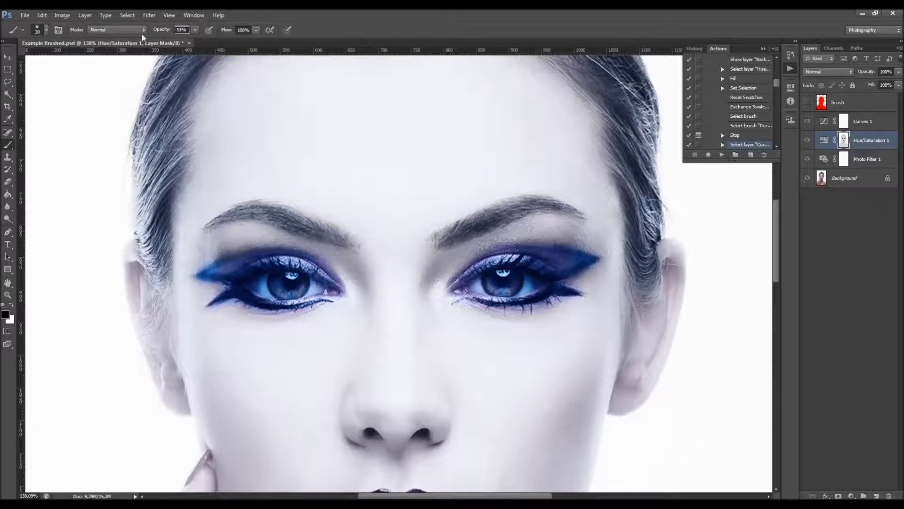
# Paint a tint along the eyebrow on the mask at 50% brush opacity.
pyautogui.press('5')
pyautogui.moveTo(307, 226); pyautogui.dragTo(270, 212)
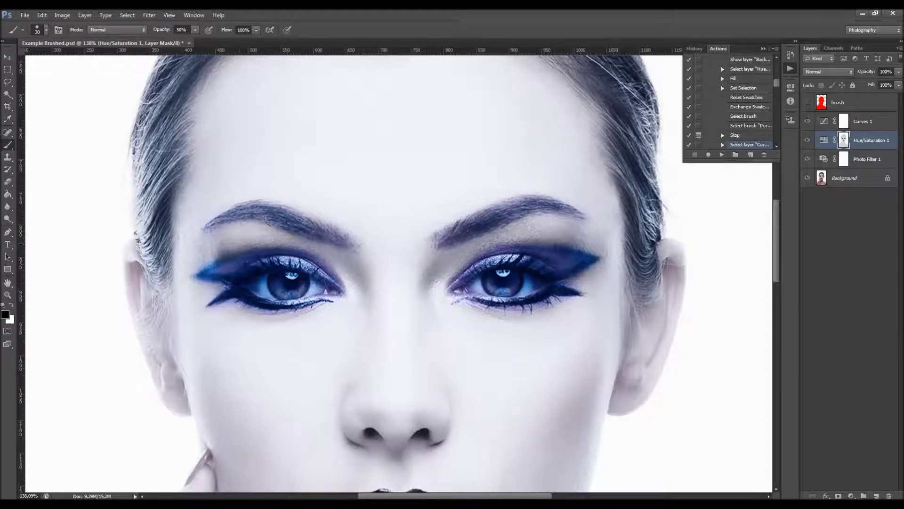
pyautogui.scroll(-6, 266, 212)
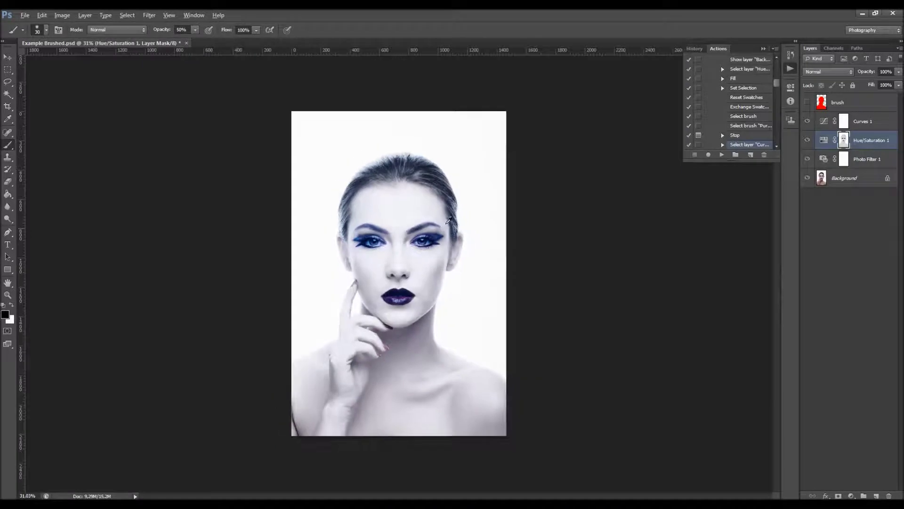
pyautogui.scroll(6, 401, 214)
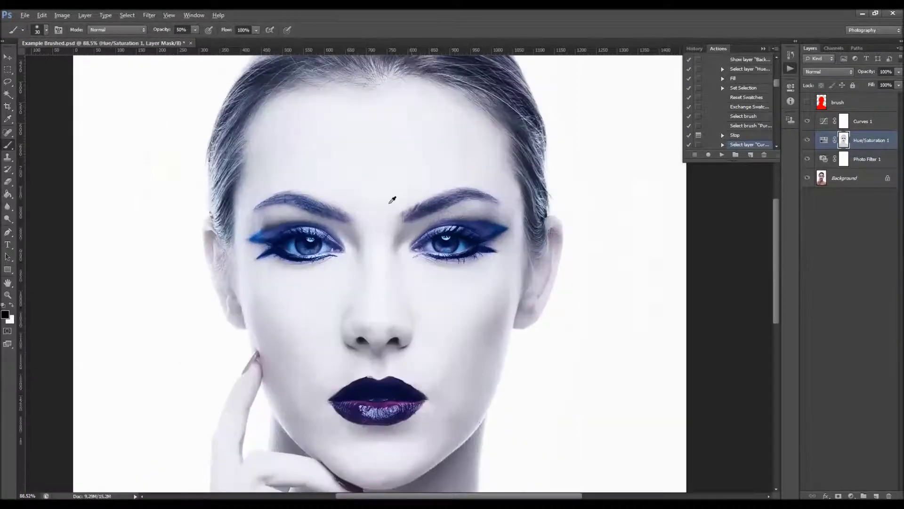
pyautogui.scroll(1, 391, 201)
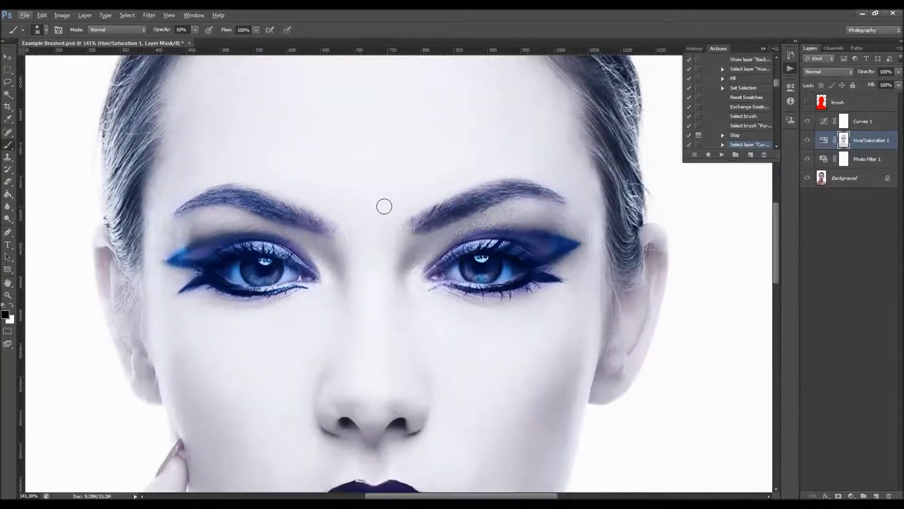
# Switch to white and softly paint along both eyebrows at 24% brush opacity.
pyautogui.click(10, 308)
pyautogui.click(165, 30)
pyautogui.write('24')
pyautogui.moveTo(467, 206); pyautogui.dragTo(502, 187)
pyautogui.moveTo(190, 204); pyautogui.dragTo(219, 193)
pyautogui.scroll(-5, 464, 209)
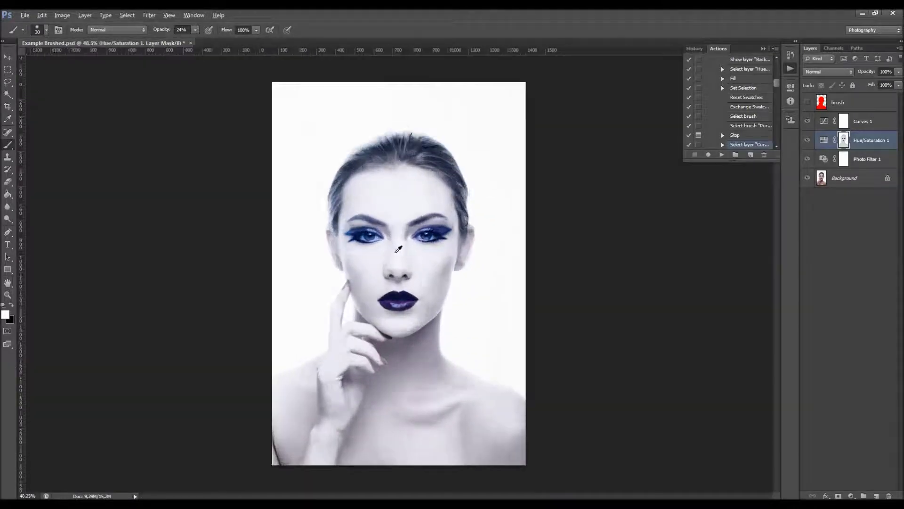
pyautogui.scroll(1, 398, 249)
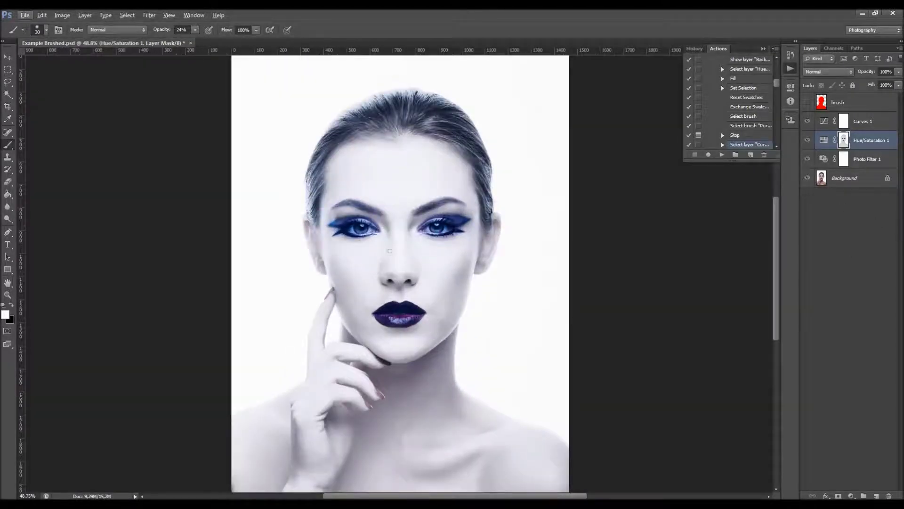
pyautogui.scroll(6, 412, 311)
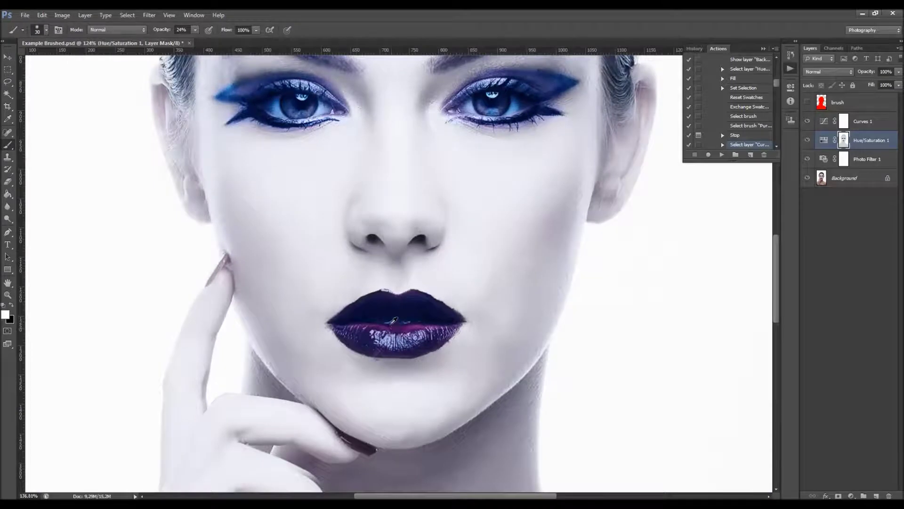
pyautogui.scroll(-4, 395, 294)
pyautogui.scroll(-1, 394, 294)
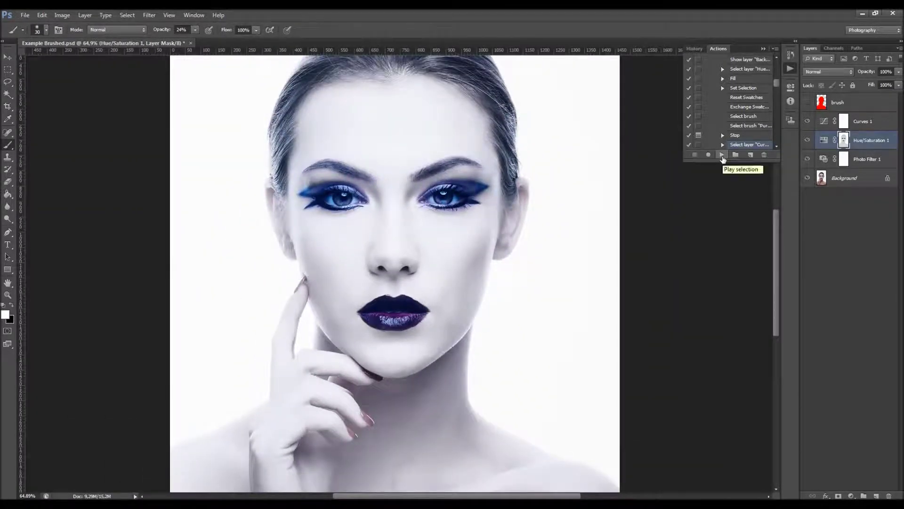
pyautogui.scroll(3, 498, 313)
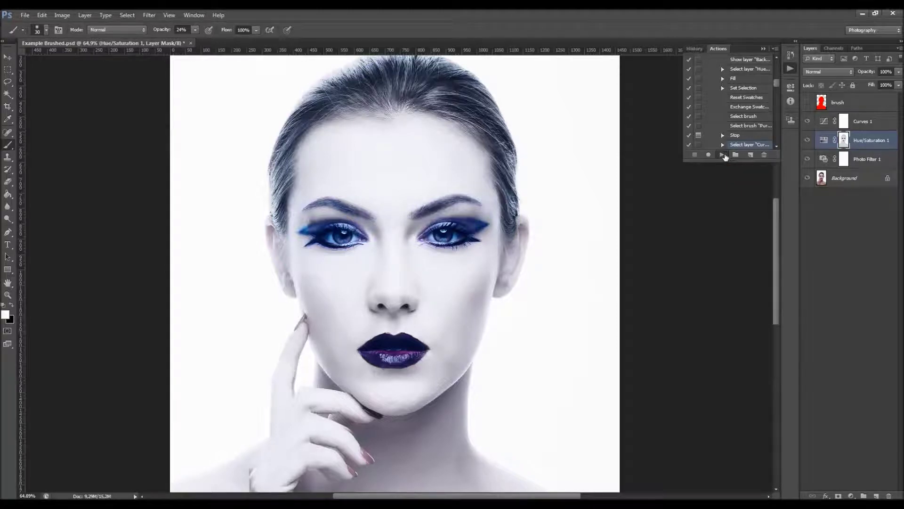
# Play the sharpening action, dismiss its message, and set brush opacity to 90%.
pyautogui.click(724, 155)
pyautogui.moveTo(464, 207); pyautogui.dragTo(482, 252)
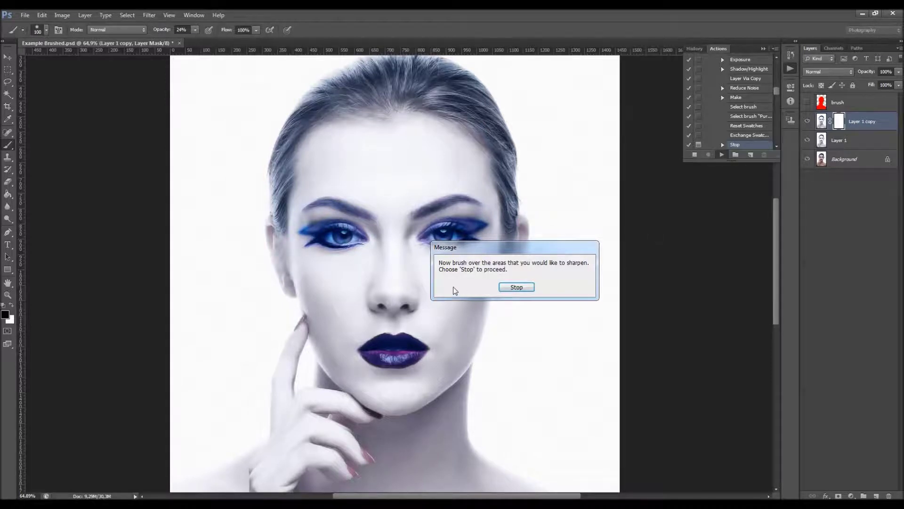
pyautogui.click(516, 286)
pyautogui.scroll(4, 382, 234)
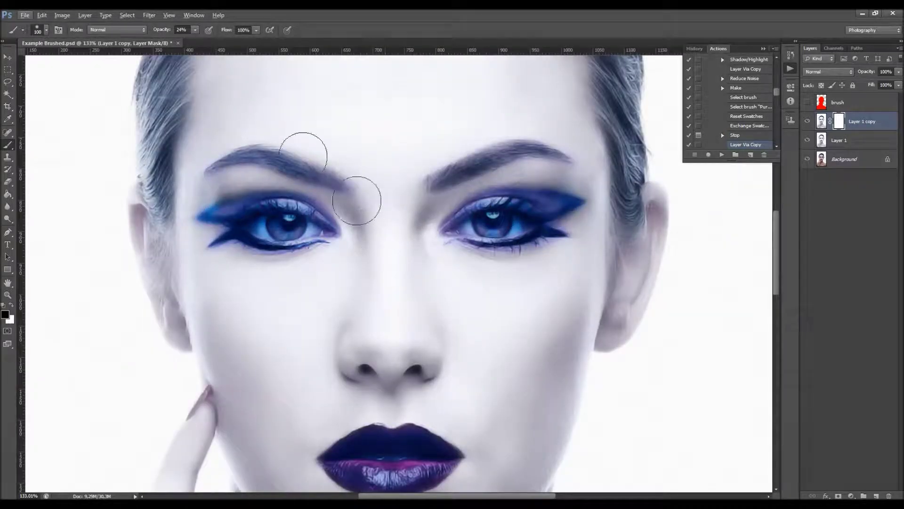
pyautogui.press('0')
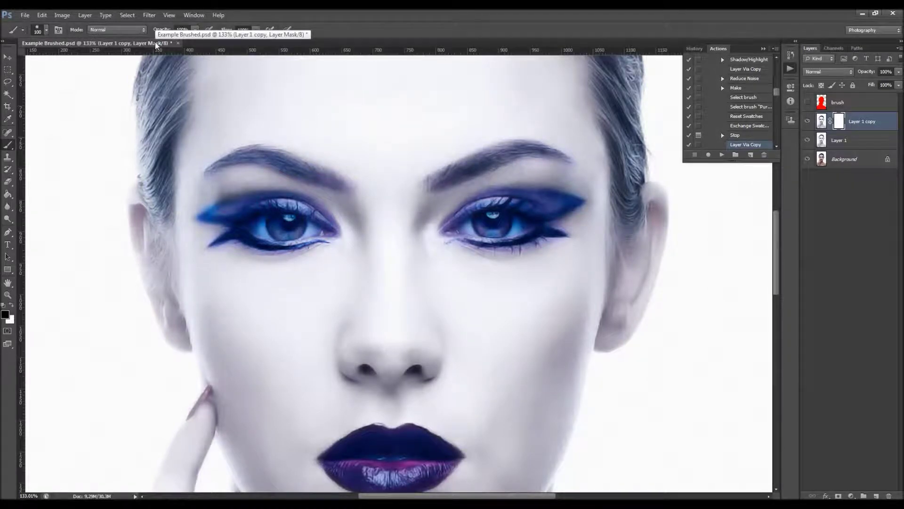
pyautogui.click(183, 30)
pyautogui.write('90')
pyautogui.press('Return')
pyautogui.scroll(1, 326, 189)
pyautogui.scroll(2, 326, 188)
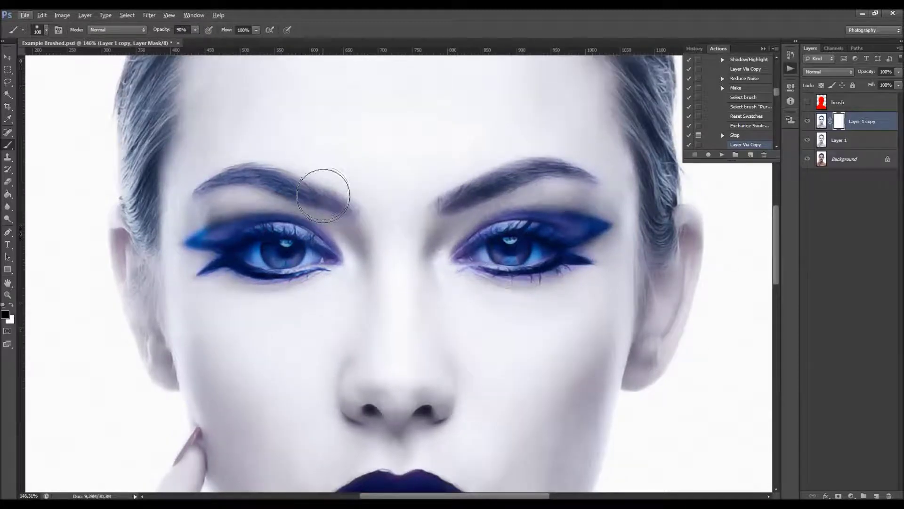
# Reveal sharpening over the right eyebrow, both eyes' lids and lashes, and the lower lip at size 70.
pyautogui.press('[')
pyautogui.press('[')
pyautogui.press('[')
pyautogui.press('[')
pyautogui.press('[')
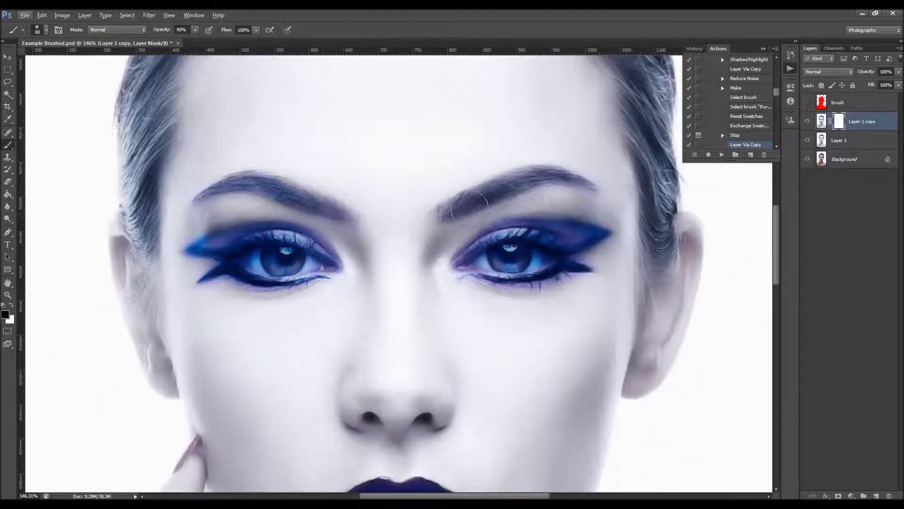
pyautogui.moveTo(447, 210); pyautogui.dragTo(548, 172)
pyautogui.moveTo(543, 256)
pyautogui.mouseDown()
pyautogui.moveTo(464, 272)
pyautogui.moveTo(506, 283)
pyautogui.moveTo(578, 271)
pyautogui.mouseUp()
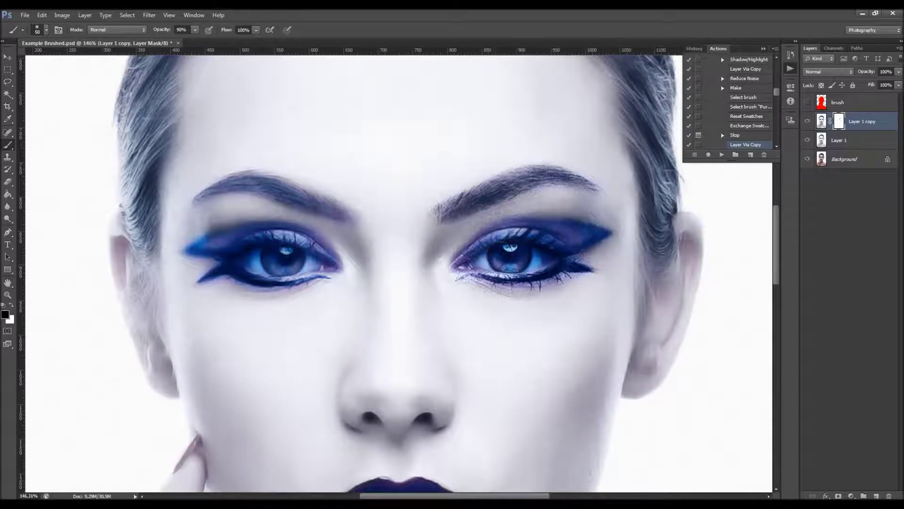
pyautogui.moveTo(487, 232); pyautogui.dragTo(537, 233)
pyautogui.moveTo(332, 263)
pyautogui.mouseDown()
pyautogui.moveTo(212, 273)
pyautogui.moveTo(199, 257)
pyautogui.moveTo(223, 258)
pyautogui.moveTo(255, 238)
pyautogui.moveTo(292, 261)
pyautogui.moveTo(315, 250)
pyautogui.moveTo(325, 266)
pyautogui.mouseUp()
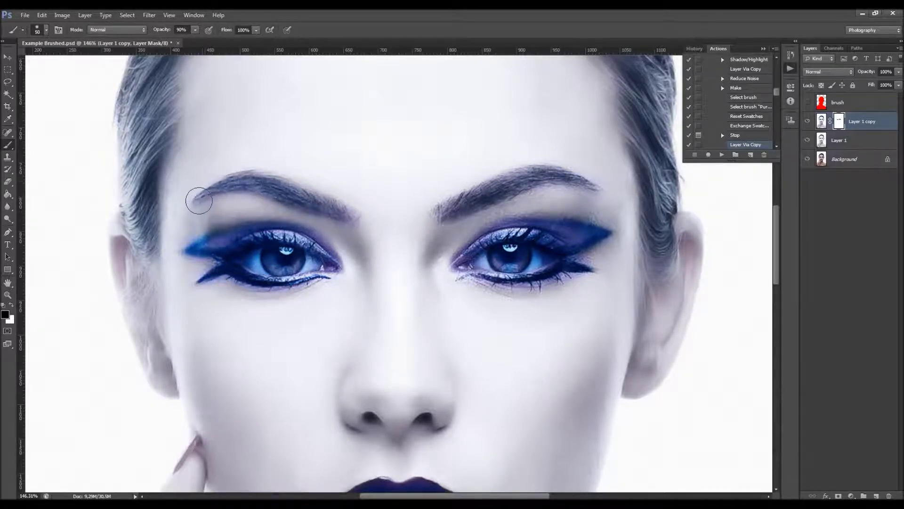
pyautogui.scroll(-3, 511, 200)
pyautogui.scroll(-1, 380, 352)
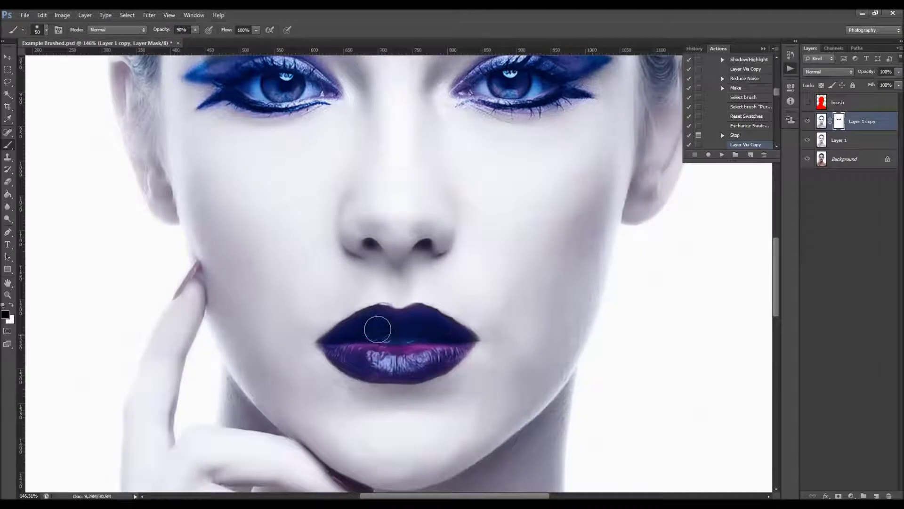
pyautogui.moveTo(344, 363)
pyautogui.mouseDown()
pyautogui.moveTo(409, 372)
pyautogui.moveTo(447, 360)
pyautogui.moveTo(467, 338)
pyautogui.moveTo(422, 315)
pyautogui.moveTo(383, 313)
pyautogui.moveTo(348, 344)
pyautogui.moveTo(423, 344)
pyautogui.mouseUp()
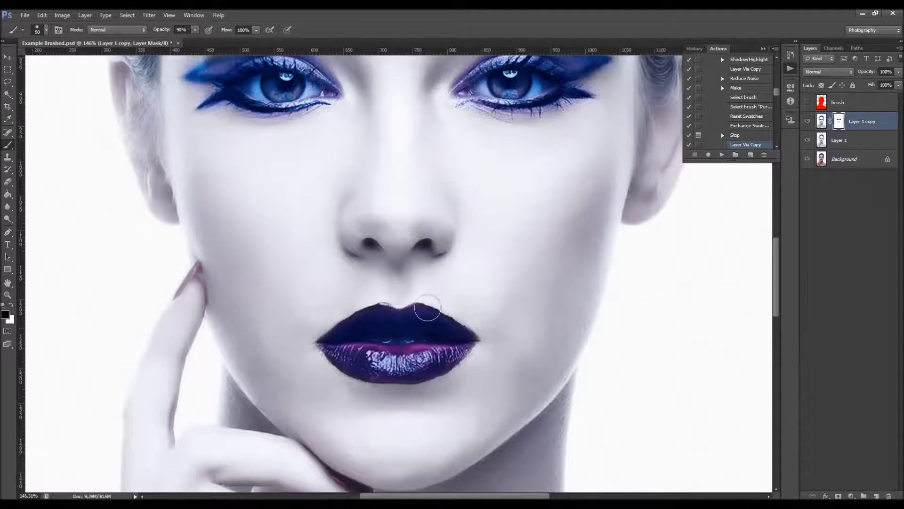
pyautogui.scroll(-3, 428, 323)
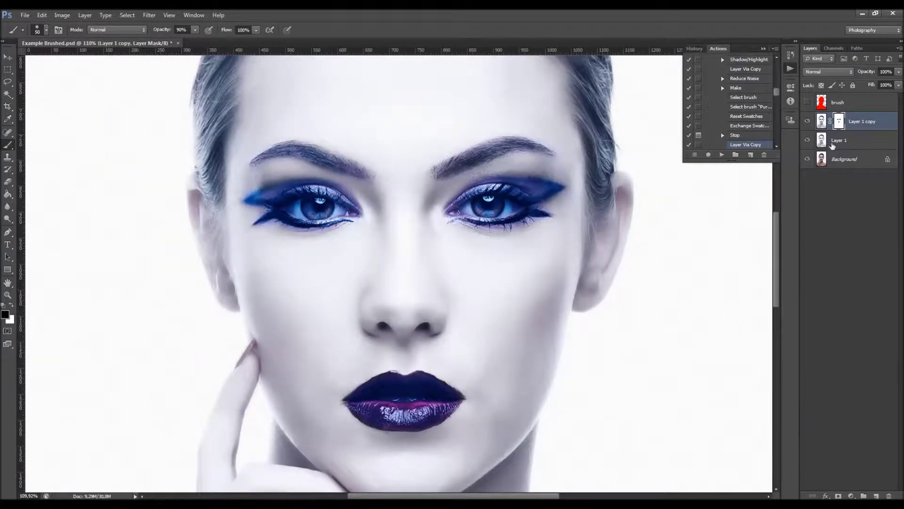
# In the Layer 1 copy mask view, paint black over the lip and eye light streaks.
pyautogui.keyDown('alt'); pyautogui.click(839, 121); pyautogui.keyUp('alt')
pyautogui.moveTo(398, 397)
pyautogui.mouseDown()
pyautogui.moveTo(441, 400)
pyautogui.moveTo(396, 409)
pyautogui.mouseUp()
pyautogui.moveTo(319, 221)
pyautogui.mouseDown()
pyautogui.moveTo(295, 207)
pyautogui.moveTo(266, 210)
pyautogui.mouseUp()
pyautogui.moveTo(541, 210)
pyautogui.mouseDown()
pyautogui.moveTo(503, 205)
pyautogui.moveTo(511, 213)
pyautogui.mouseUp()
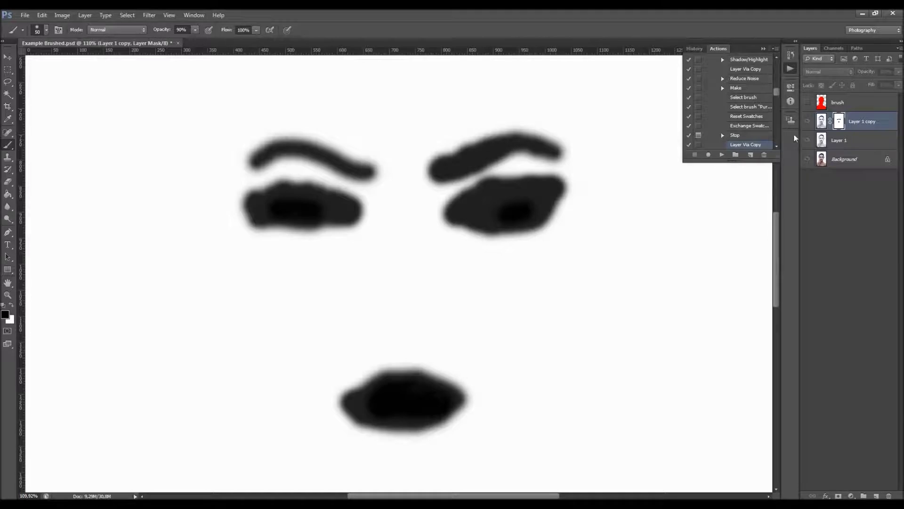
pyautogui.keyDown('alt'); pyautogui.click(839, 121); pyautogui.keyUp('alt')
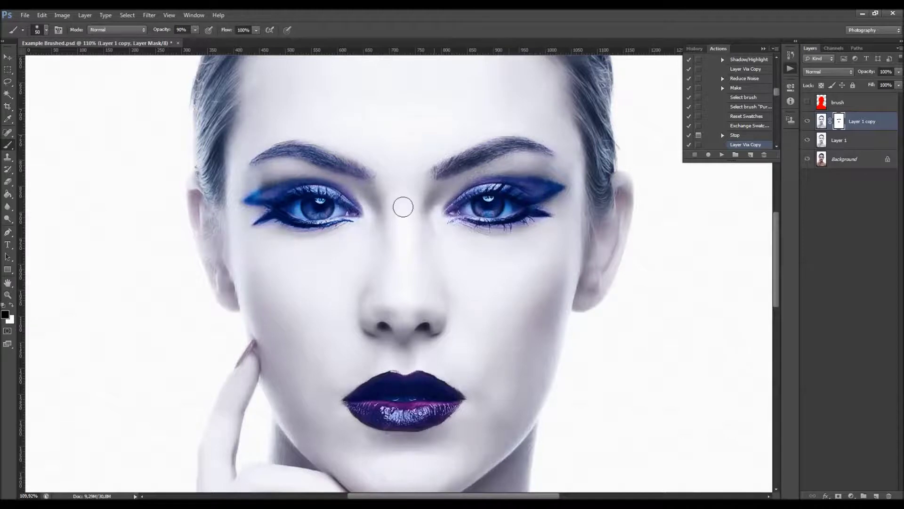
# Paint white over the eyeshadow above the right eye with a size 25 brush.
pyautogui.press('x')
pyautogui.scroll(3, 485, 153)
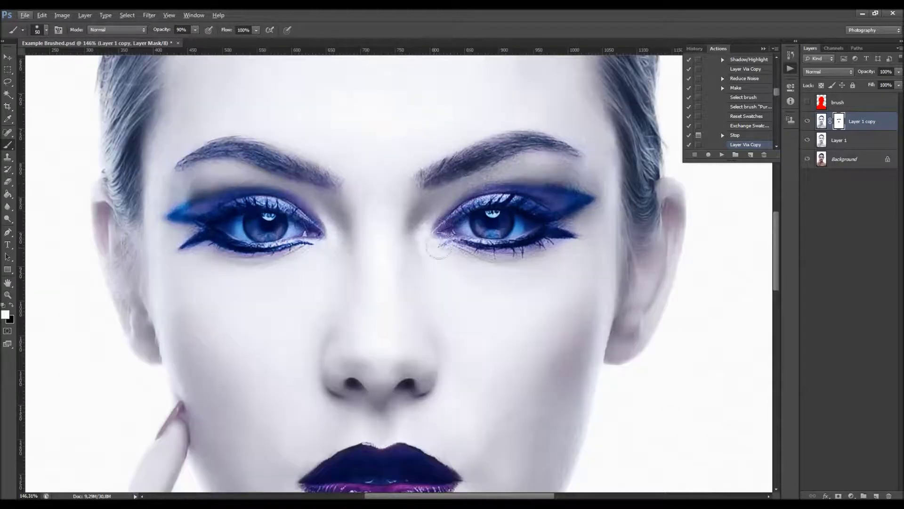
pyautogui.moveTo(539, 225); pyautogui.dragTo(509, 203)
pyautogui.press('[')
pyautogui.press('[')
pyautogui.press('[')
pyautogui.press('[')
pyautogui.press('[')
pyautogui.press('[')
pyautogui.scroll(-2, 293, 174)
# Paint black at 100% opacity, size 45, over the left iris, then fit the portrait on screen.
pyautogui.press('x')
pyautogui.press('0')
pyautogui.press(']')
pyautogui.press(']')
pyautogui.press(']')
pyautogui.press(']')
pyautogui.press(']')
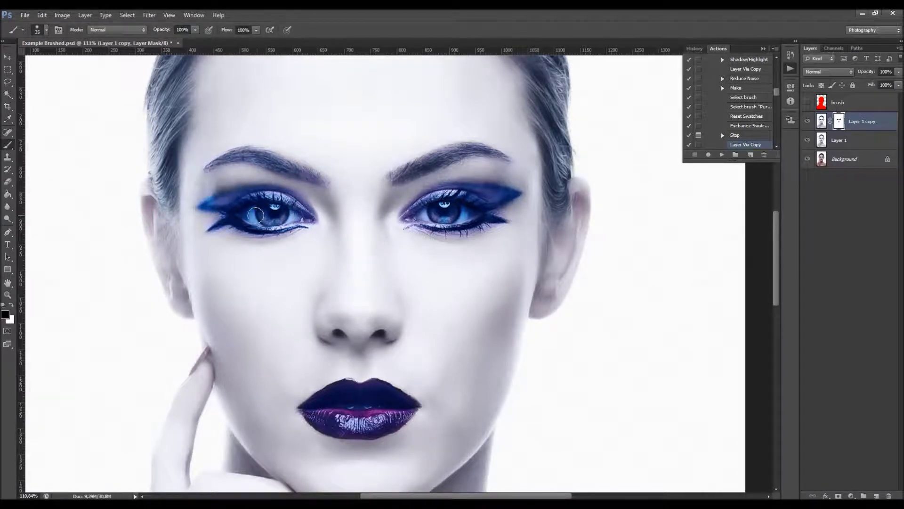
pyautogui.moveTo(257, 215); pyautogui.dragTo(281, 216)
pyautogui.press('v')
pyautogui.hotkey('ctrl', '0')
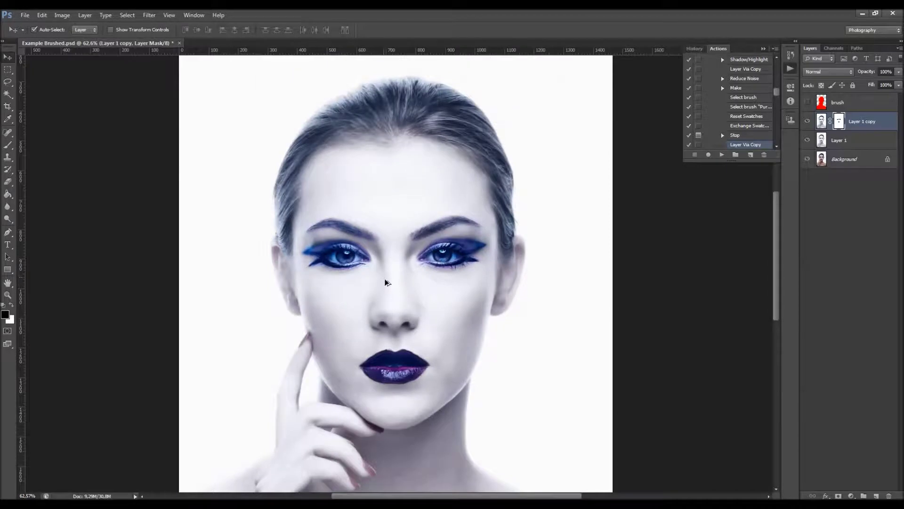
# Play the Pure action and collapse the Pure action set.
pyautogui.scroll(1, 383, 282)
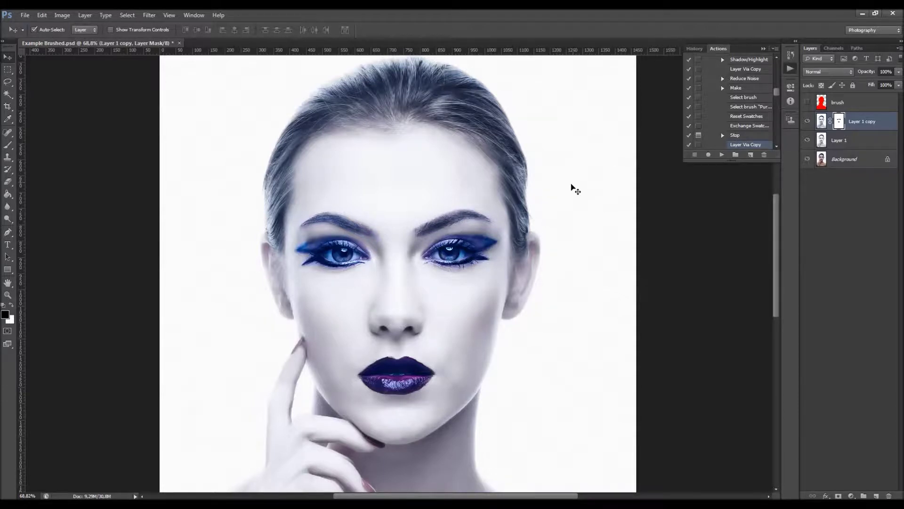
pyautogui.hotkey('shift', 'Up')
pyautogui.hotkey('shift', 'Up')
pyautogui.hotkey('shift', 'Up')
pyautogui.hotkey('shift', 'Up')
pyautogui.hotkey('shift', 'Up')
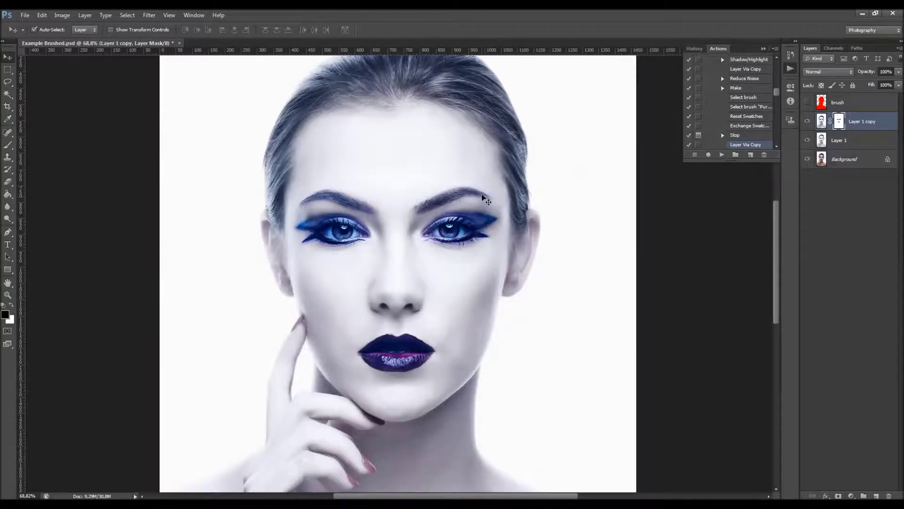
pyautogui.click(721, 155)
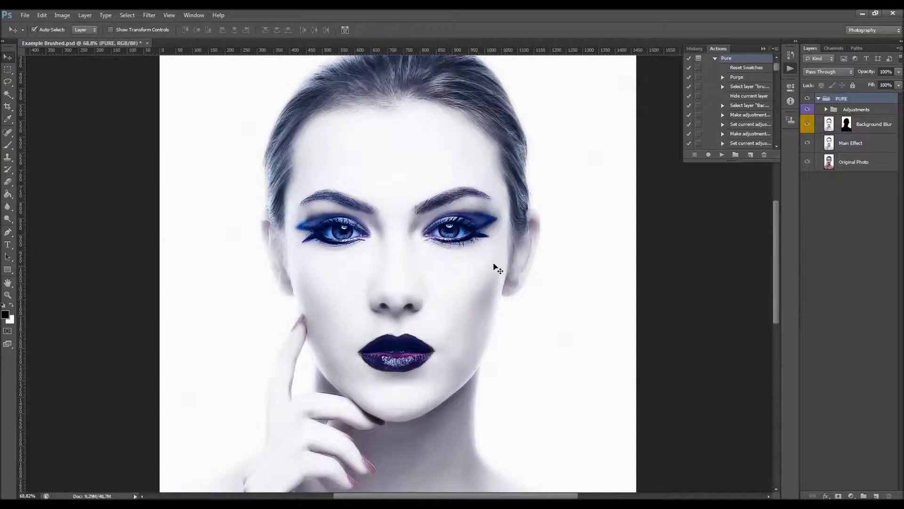
pyautogui.click(715, 58)
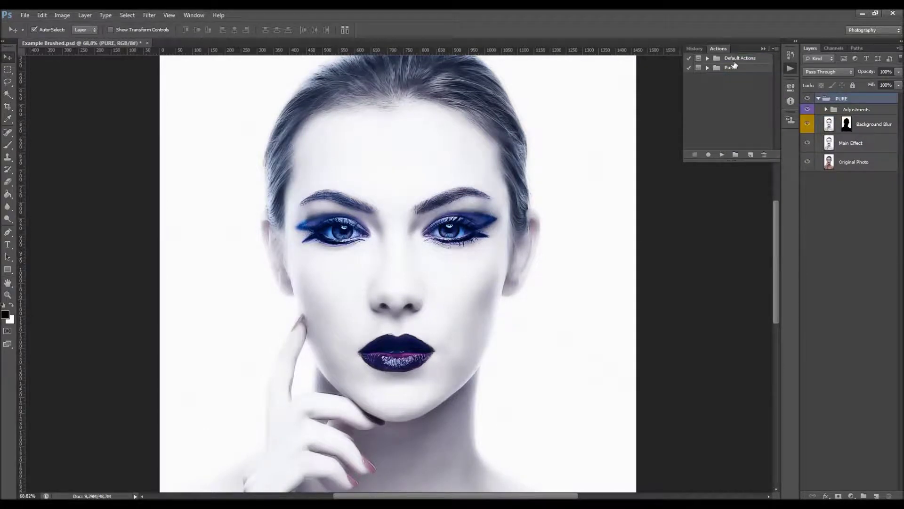
# Hide the actions list, expand the Adjustments group, and widen the Layers panel to show full names.
pyautogui.click(763, 49)
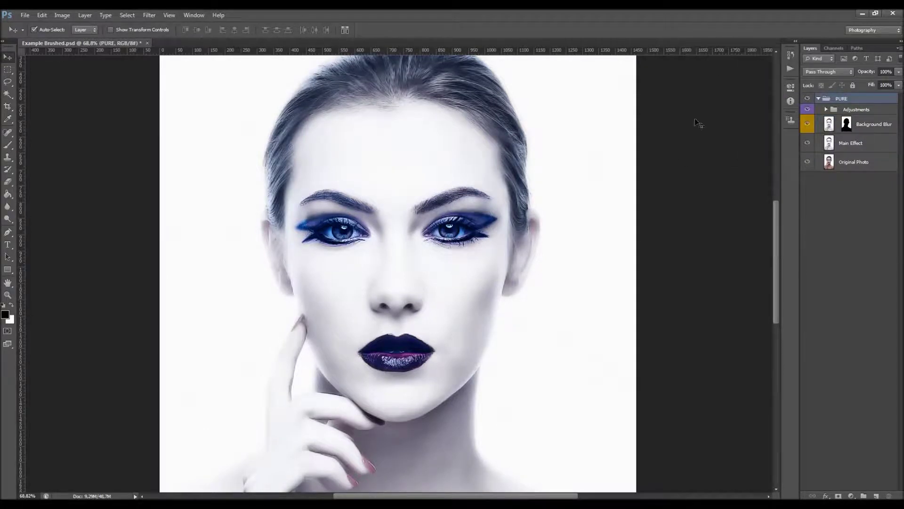
pyautogui.click(826, 109)
pyautogui.click(819, 99)
pyautogui.click(819, 99)
pyautogui.click(825, 109)
pyautogui.click(873, 166)
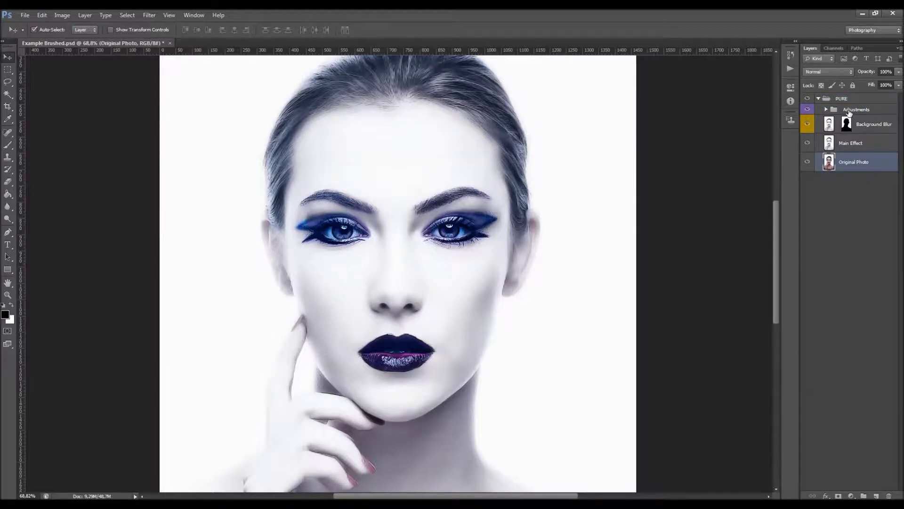
pyautogui.click(849, 112)
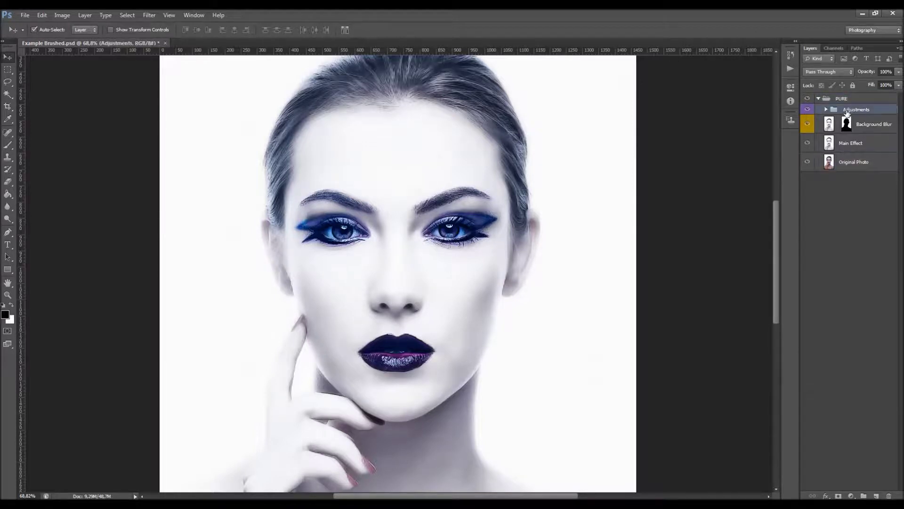
pyautogui.click(825, 109)
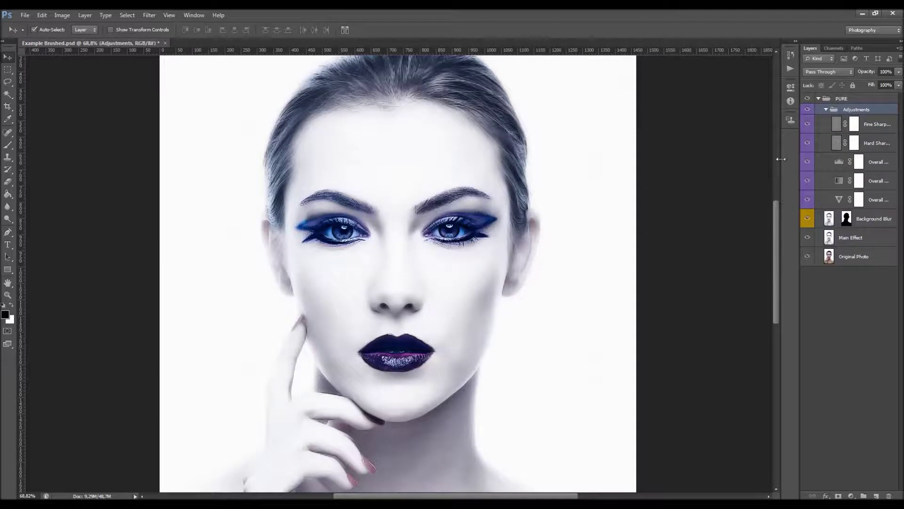
pyautogui.moveTo(799, 158); pyautogui.dragTo(782, 158)
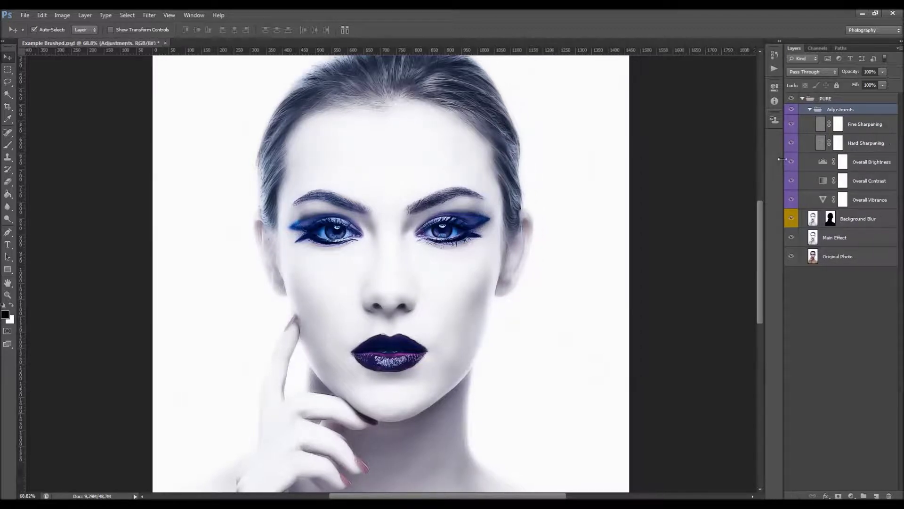
pyautogui.click(847, 142)
pyautogui.click(865, 126)
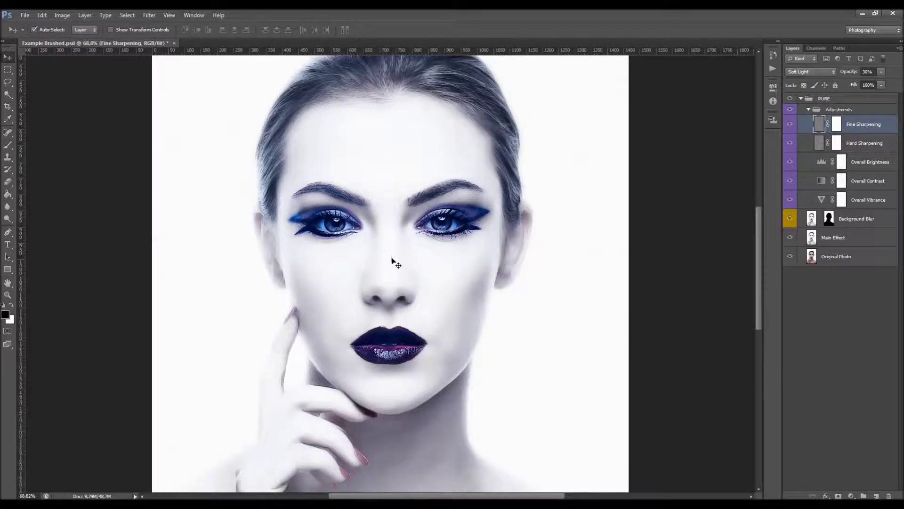
# Toggle Fine Sharpening on and off to compare, and scrub its opacity down.
pyautogui.click(790, 124)
pyautogui.click(791, 123)
pyautogui.click(790, 124)
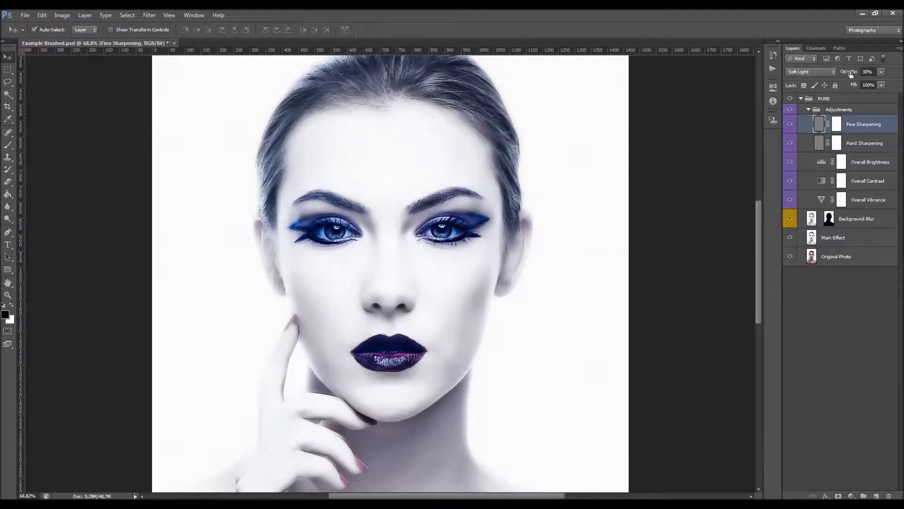
pyautogui.moveTo(852, 72); pyautogui.dragTo(756, 126)
# Toggle Hard Sharpening to compare and set its opacity to 17%.
pyautogui.click(869, 144)
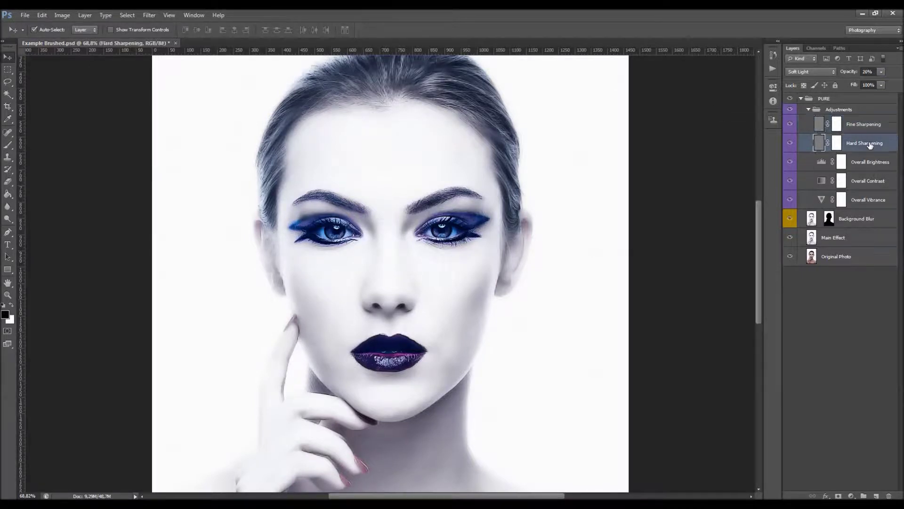
pyautogui.click(790, 143)
pyautogui.click(790, 147)
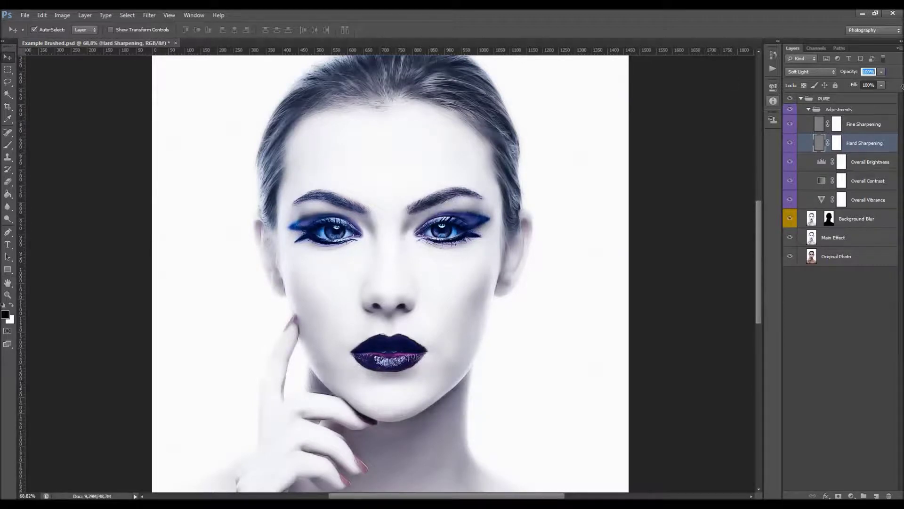
pyautogui.write('0')
pyautogui.moveTo(721, 119); pyautogui.dragTo(732, 118)
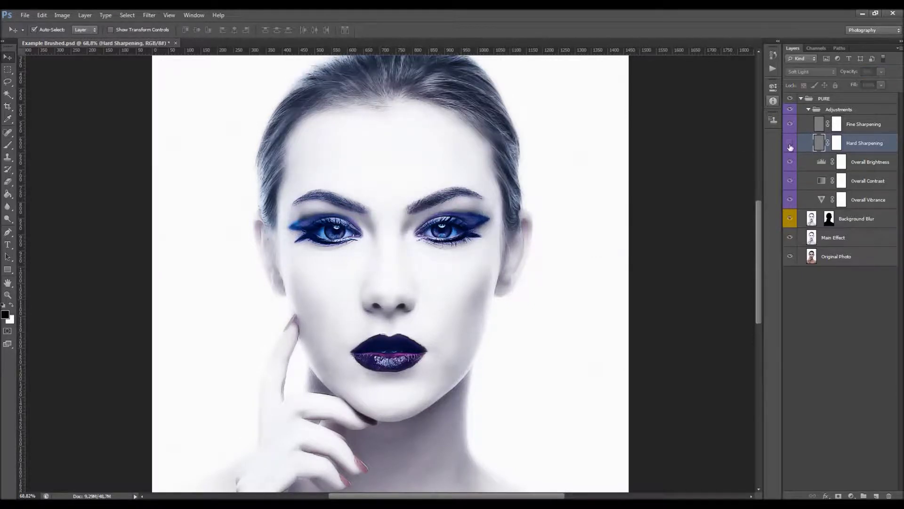
pyautogui.click(874, 167)
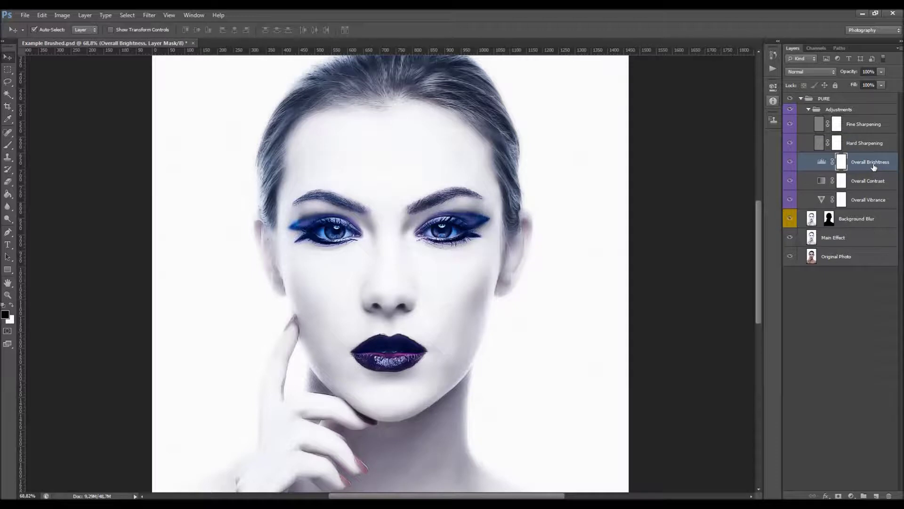
# Move the Overall Brightness levels black input slider to brighten the image.
pyautogui.doubleClick(821, 163)
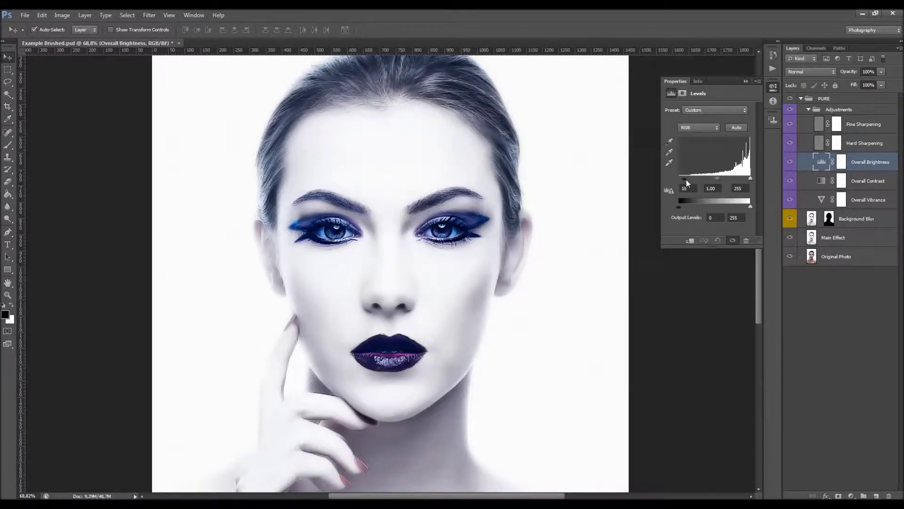
pyautogui.moveTo(686, 178)
pyautogui.mouseDown()
pyautogui.moveTo(665, 184)
pyautogui.moveTo(683, 181)
pyautogui.mouseUp()
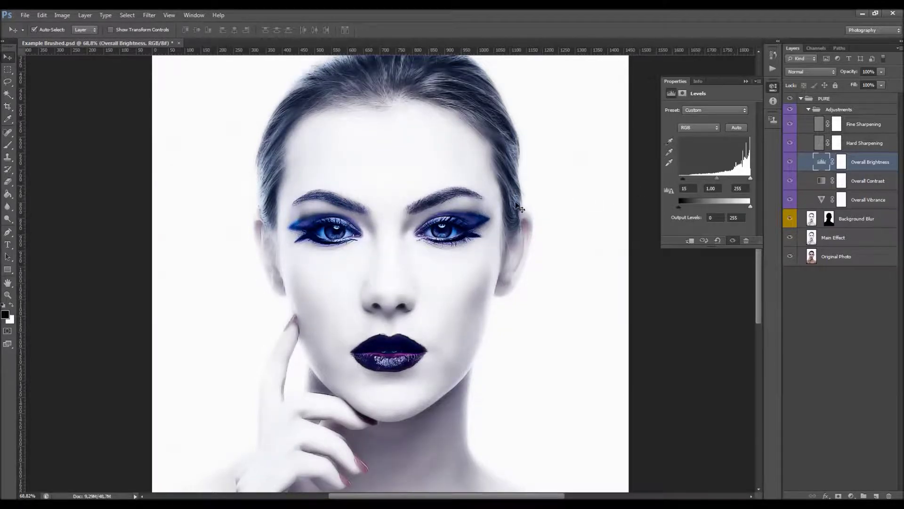
pyautogui.scroll(-3, 495, 203)
pyautogui.scroll(2, 495, 203)
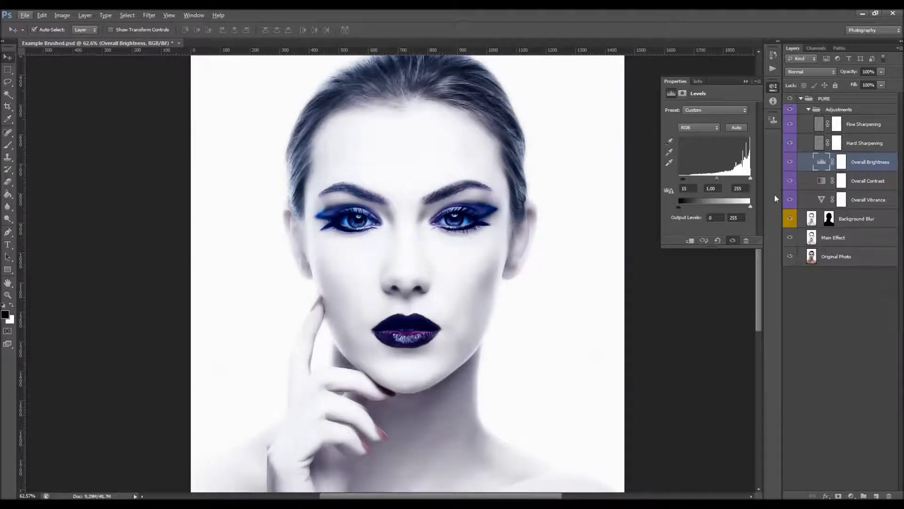
# Toggle the Overall Contrast layer to compare, raise its opacity, then select Overall Vibrance.
pyautogui.click(871, 184)
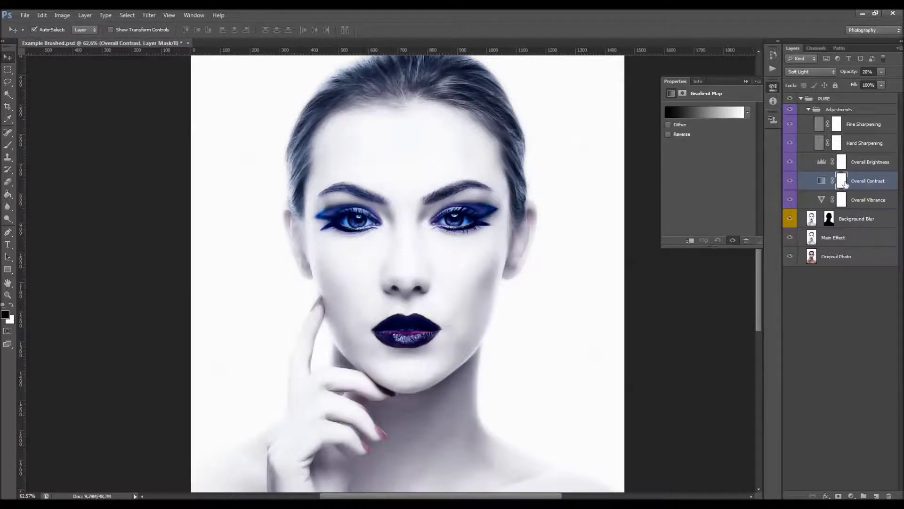
pyautogui.click(789, 182)
pyautogui.click(790, 181)
pyautogui.click(790, 181)
pyautogui.click(790, 182)
pyautogui.moveTo(849, 72); pyautogui.dragTo(776, 108)
pyautogui.scroll(-4, 448, 227)
pyautogui.scroll(4, 388, 301)
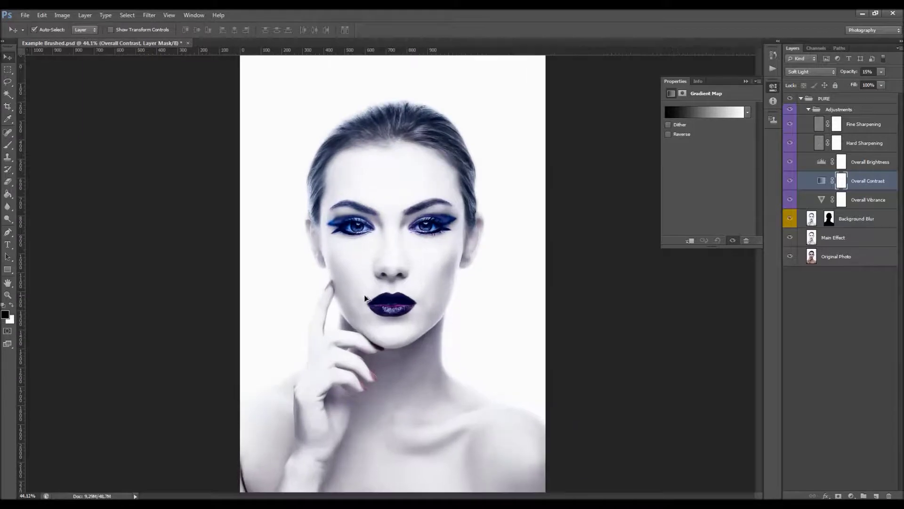
pyautogui.click(869, 202)
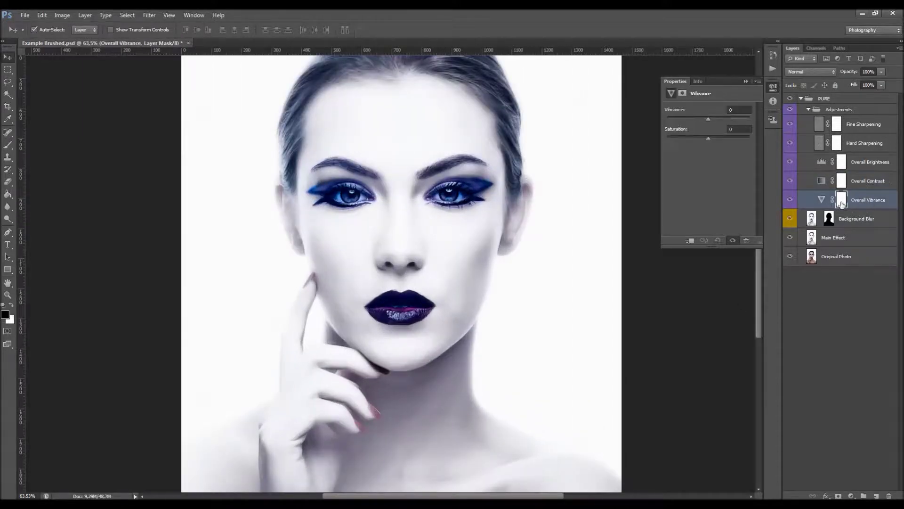
# Target the Overall Vibrance adjustment and drag its sliders to Vibrance +17, Saturation +3.
pyautogui.click(821, 199)
pyautogui.moveTo(713, 120); pyautogui.dragTo(711, 140)
pyautogui.moveTo(681, 119); pyautogui.dragTo(715, 146)
pyautogui.scroll(-2, 541, 156)
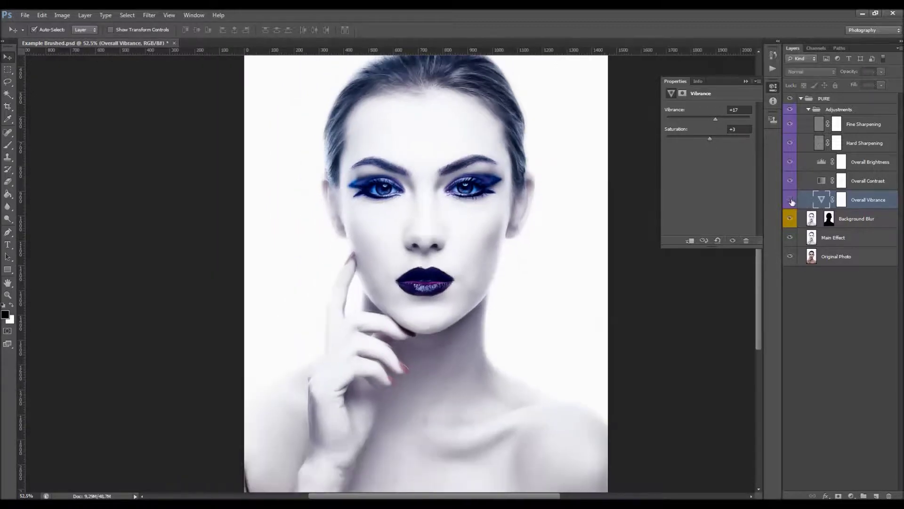
pyautogui.scroll(-1, 387, 188)
pyautogui.scroll(1, 389, 189)
# Scrub the Background Blur opacity from 0% to 100% to compare the effect.
pyautogui.click(865, 225)
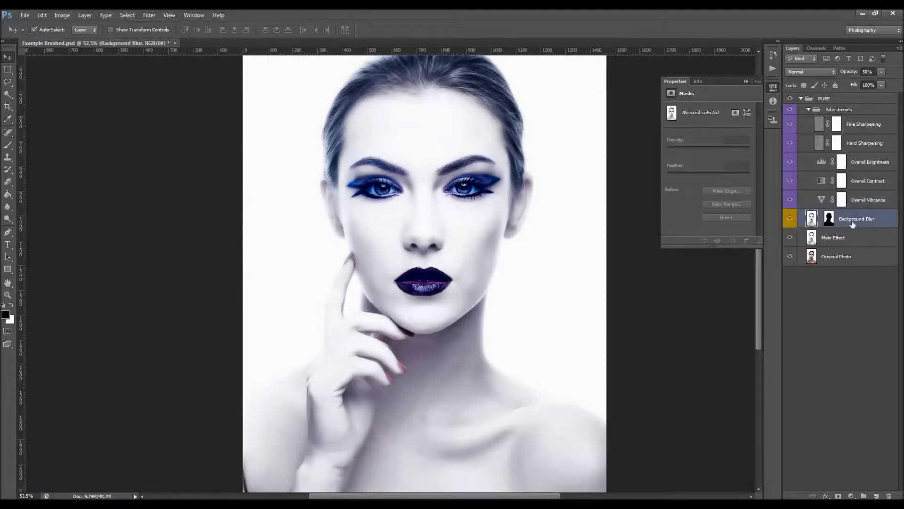
pyautogui.scroll(-2, 565, 186)
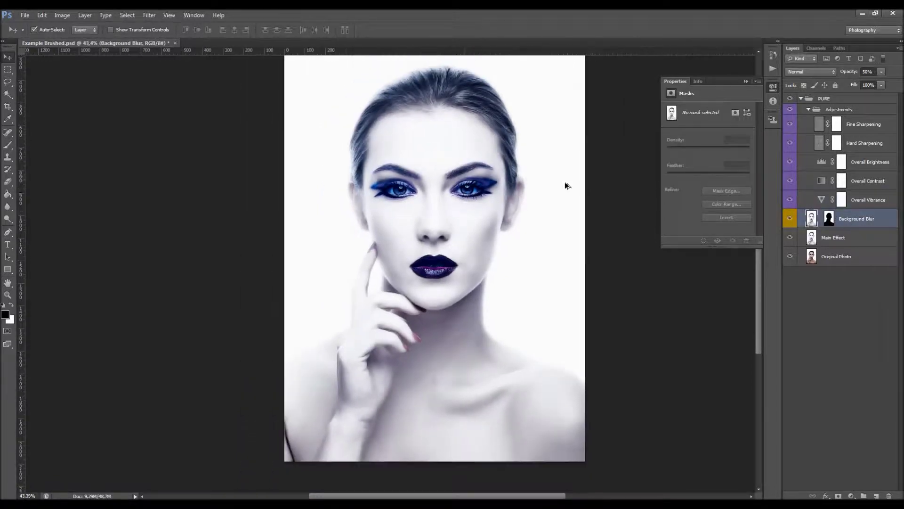
pyautogui.scroll(1, 414, 221)
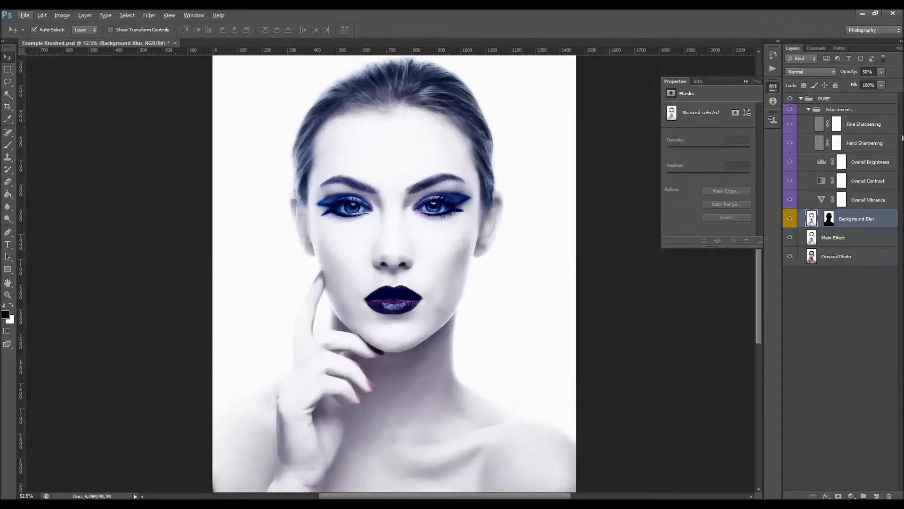
pyautogui.moveTo(848, 70); pyautogui.dragTo(705, 92)
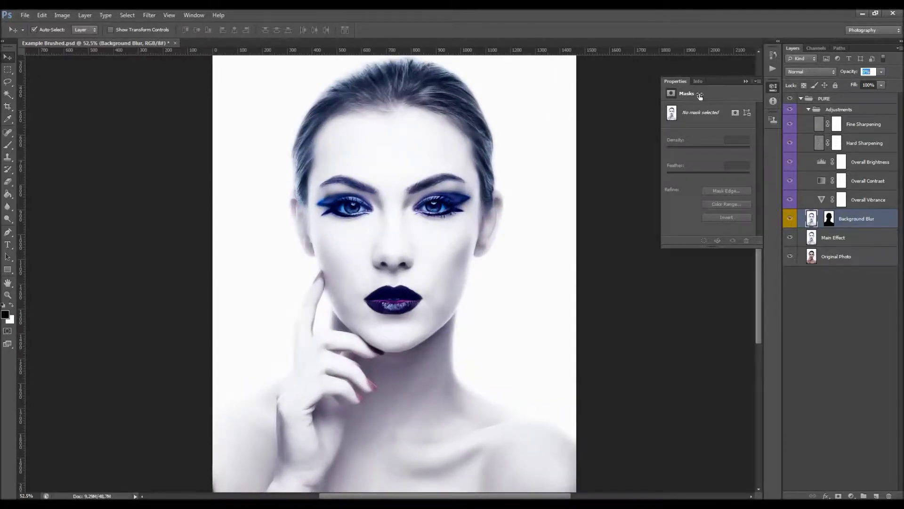
pyautogui.moveTo(587, 133); pyautogui.dragTo(902, 122)
pyautogui.click(447, 325)
pyautogui.moveTo(849, 72); pyautogui.dragTo(901, 90)
pyautogui.click(629, 250)
# Disable and re-enable the Background Blur mask to compare the full-image blur.
pyautogui.click(829, 218)
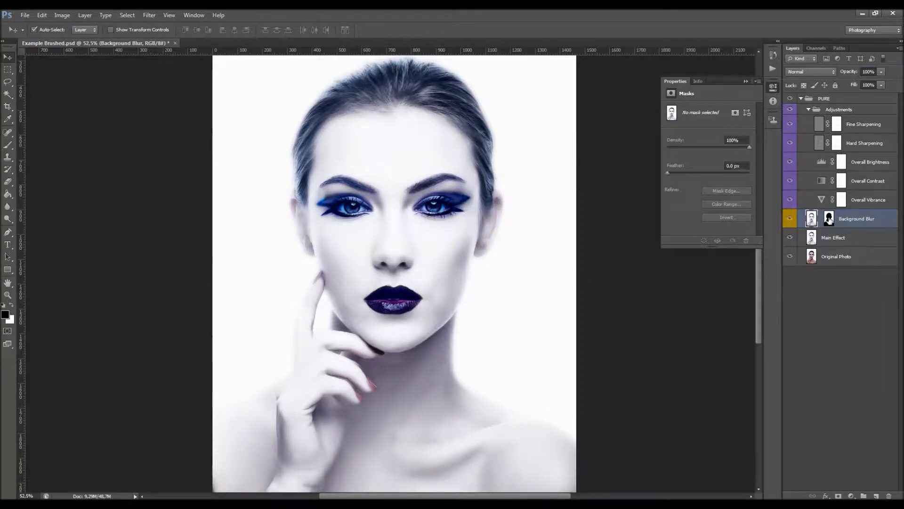
pyautogui.hotkey('ctrl', '0')
pyautogui.keyDown('shift'); pyautogui.click(828, 218); pyautogui.keyUp('shift')
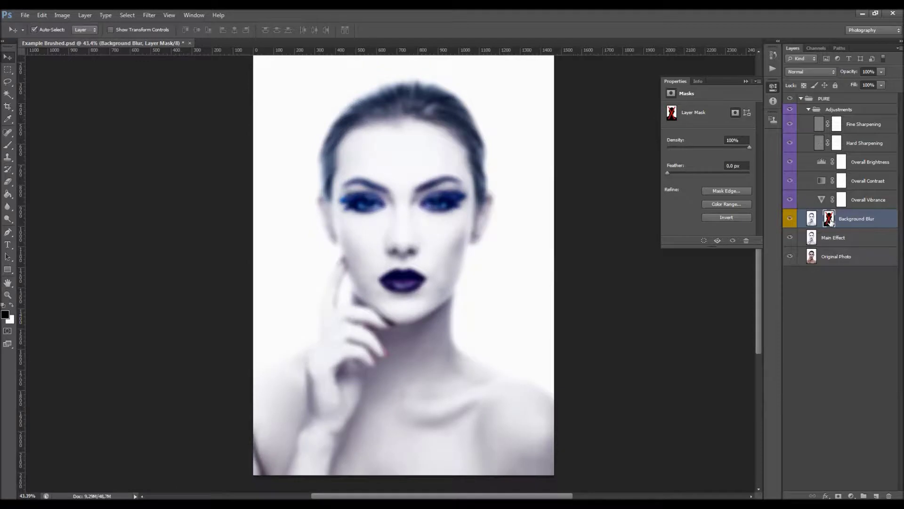
pyautogui.keyDown('shift'); pyautogui.click(828, 220); pyautogui.keyUp('shift')
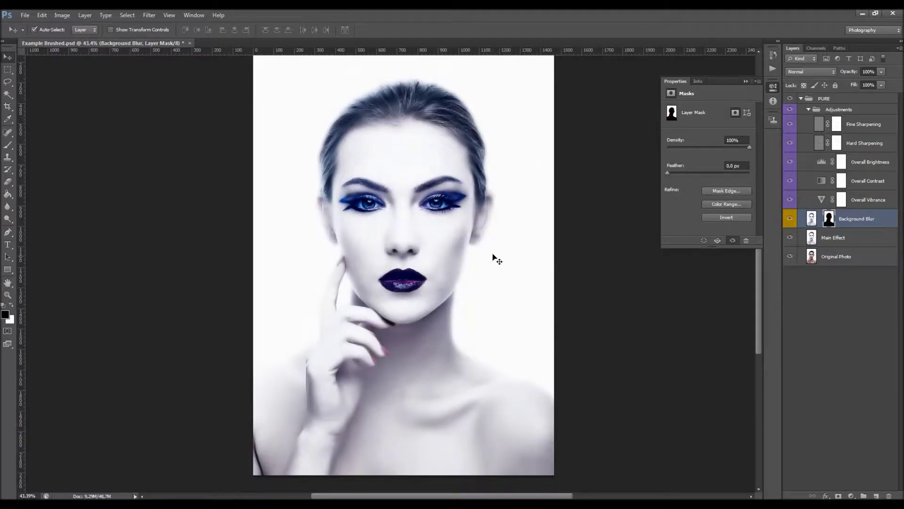
# Set up a 400 px brush painting in white.
pyautogui.press('b')
pyautogui.rightClick(466, 262)
pyautogui.click(516, 350)
pyautogui.press('Return')
pyautogui.press(']')
pyautogui.press(']')
pyautogui.press(']')
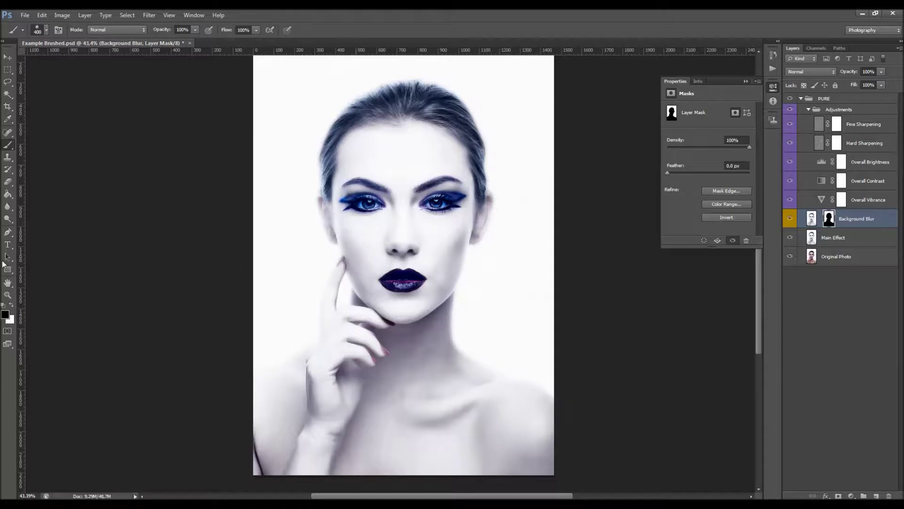
pyautogui.press('x')
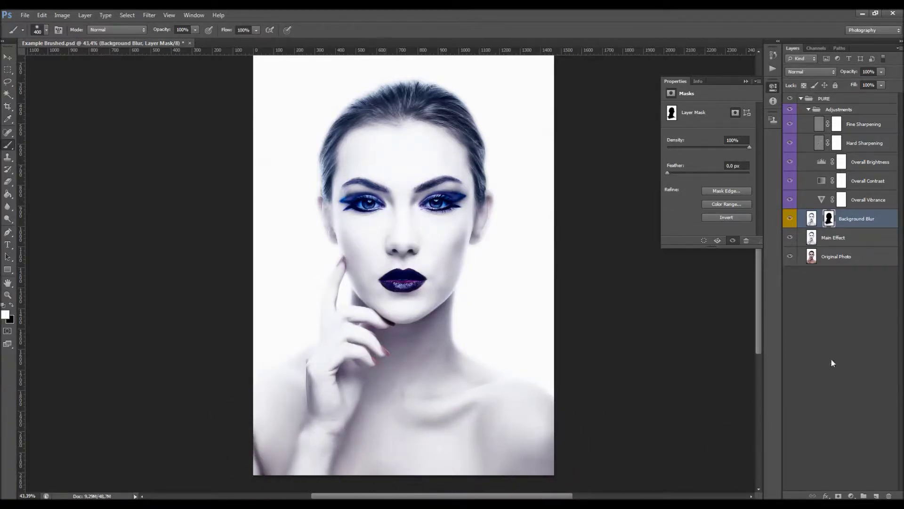
# With the Move tool, lower the Background Blur opacity to 45%.
pyautogui.press('v')
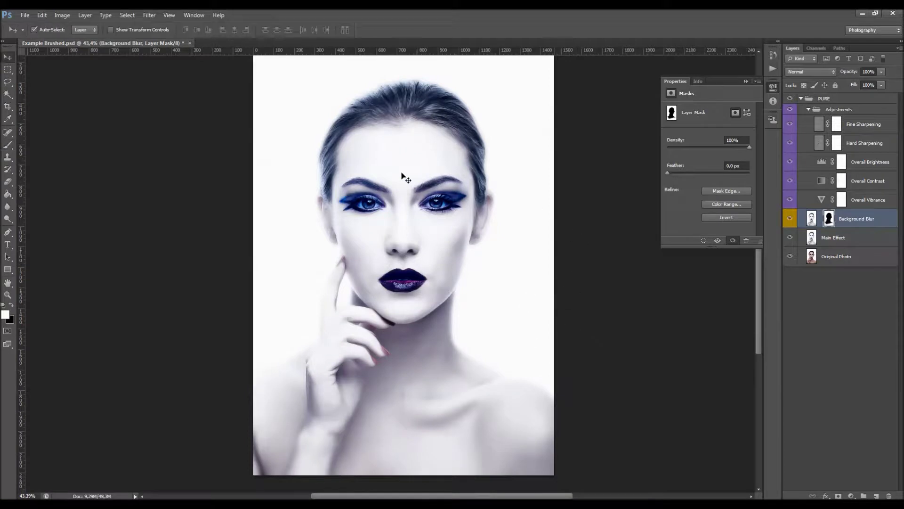
pyautogui.scroll(-2, 406, 179)
pyautogui.scroll(3, 395, 216)
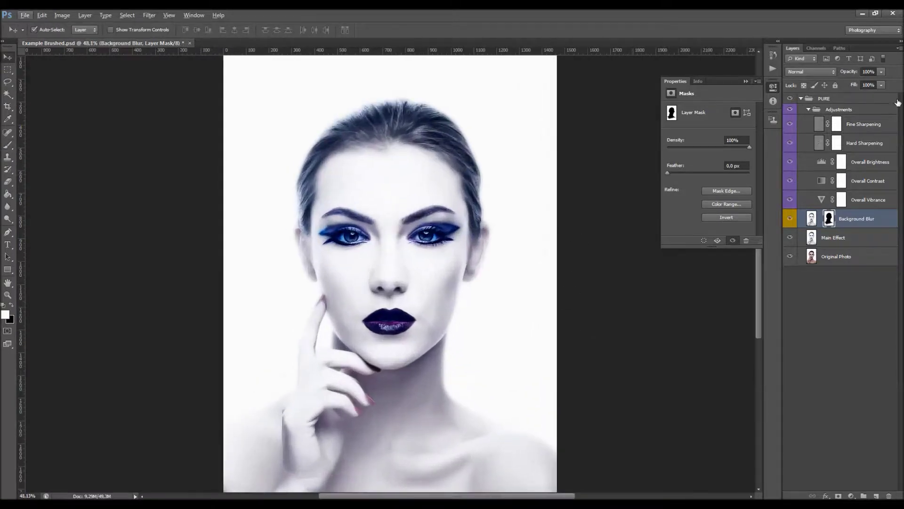
pyautogui.moveTo(849, 74); pyautogui.dragTo(823, 78)
pyautogui.scroll(-1, 346, 255)
pyautogui.scroll(-1, 346, 254)
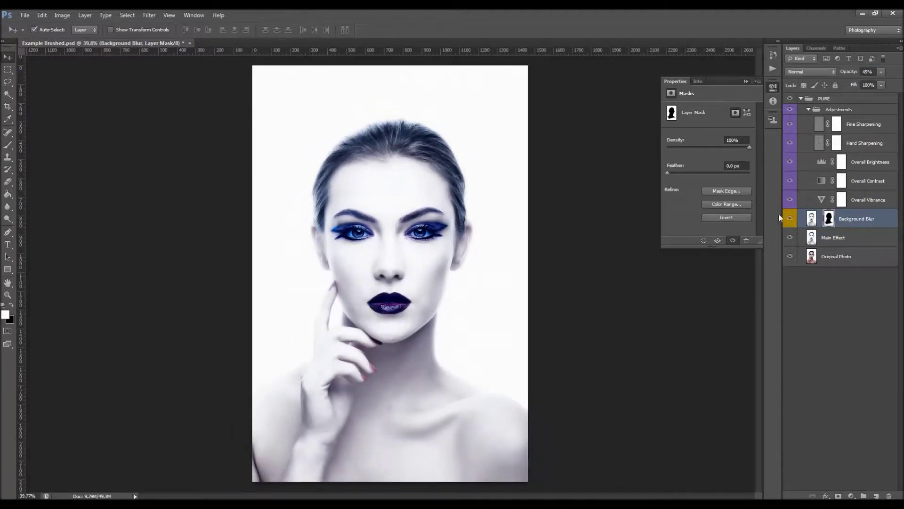
pyautogui.scroll(1, 404, 262)
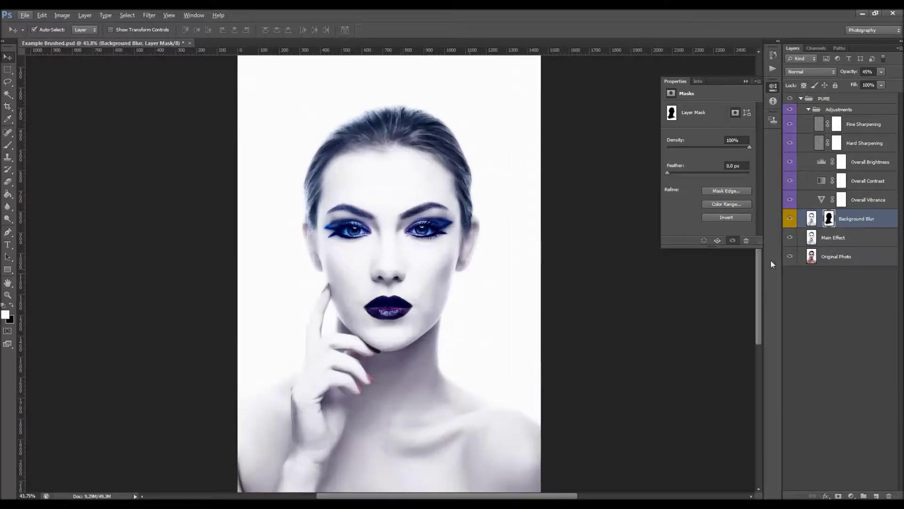
pyautogui.click(832, 239)
# Toggle Main Effect to compare with the original, and preview lower opacity before restoring 100%.
pyautogui.click(789, 238)
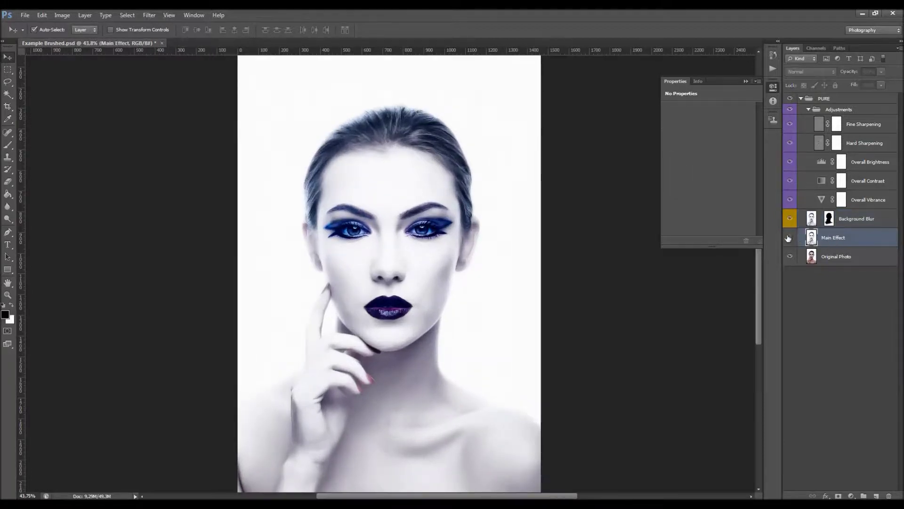
pyautogui.click(789, 238)
pyautogui.click(789, 238)
pyautogui.click(790, 238)
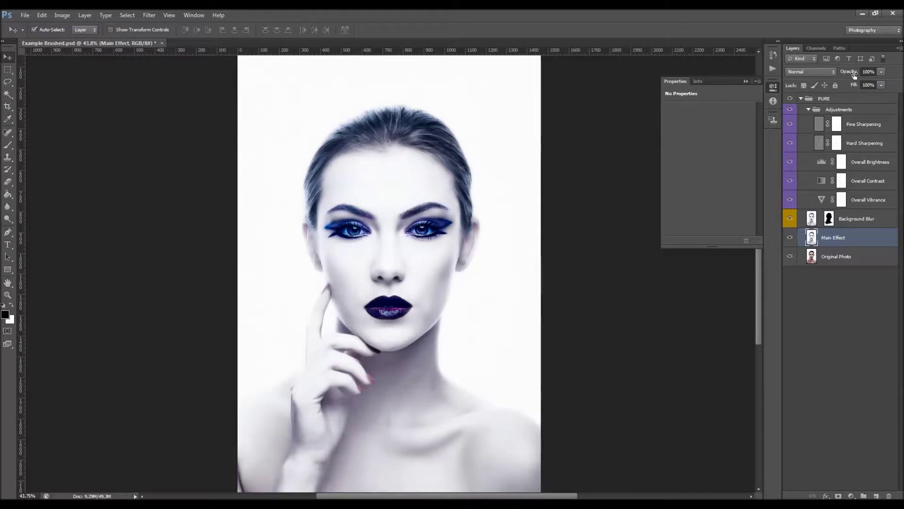
pyautogui.moveTo(840, 73); pyautogui.dragTo(902, 78)
pyautogui.moveTo(600, 115); pyautogui.dragTo(534, 168)
# Collapse the PURE group in the Layers panel.
pyautogui.scroll(-1, 487, 192)
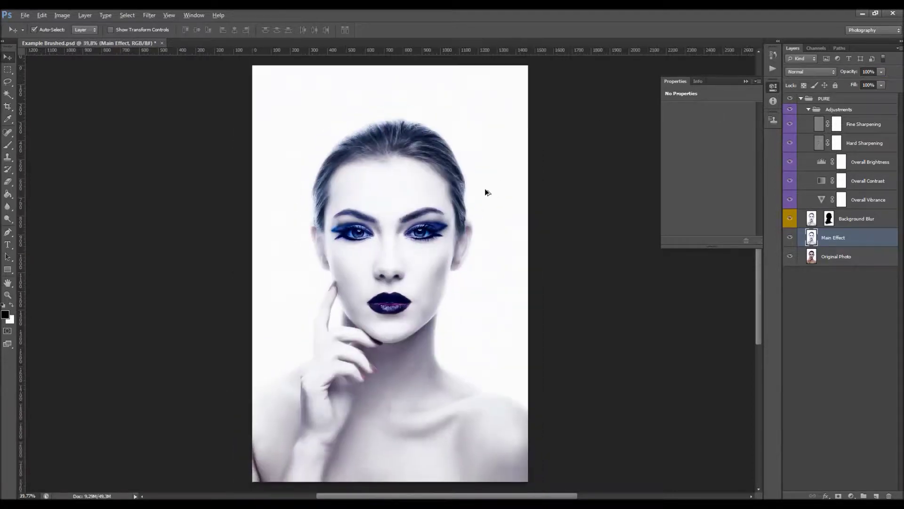
pyautogui.scroll(-1, 488, 192)
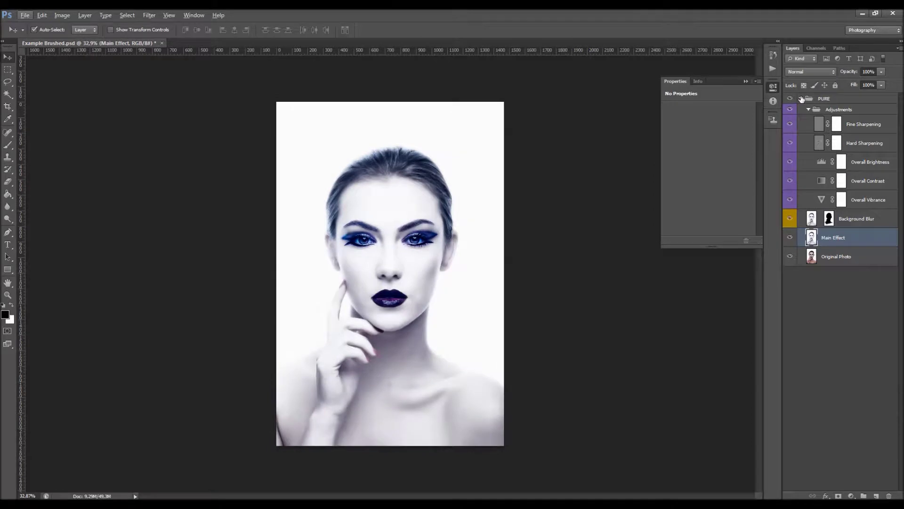
pyautogui.click(802, 99)
pyautogui.scroll(2, 430, 257)
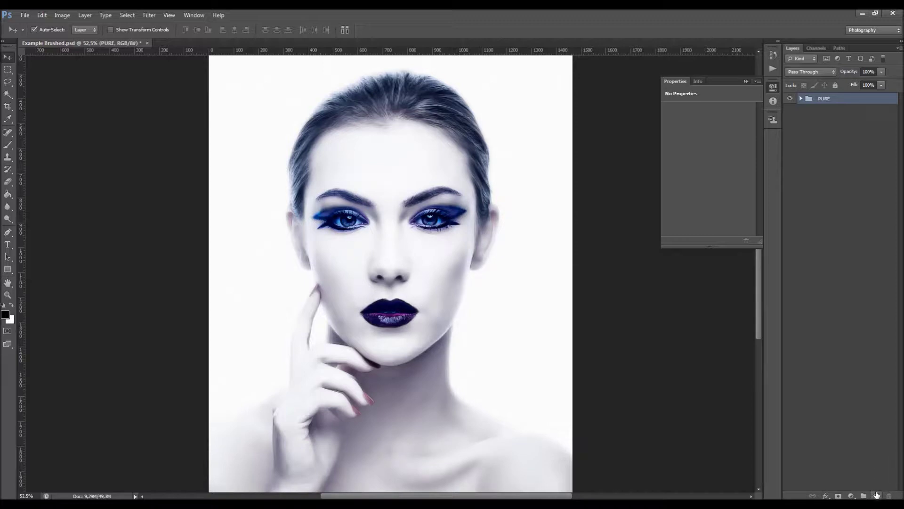
# Add a new Layer 1 and stamp the visible image into it with Image > Apply Image.
pyautogui.click(876, 495)
pyautogui.click(66, 15)
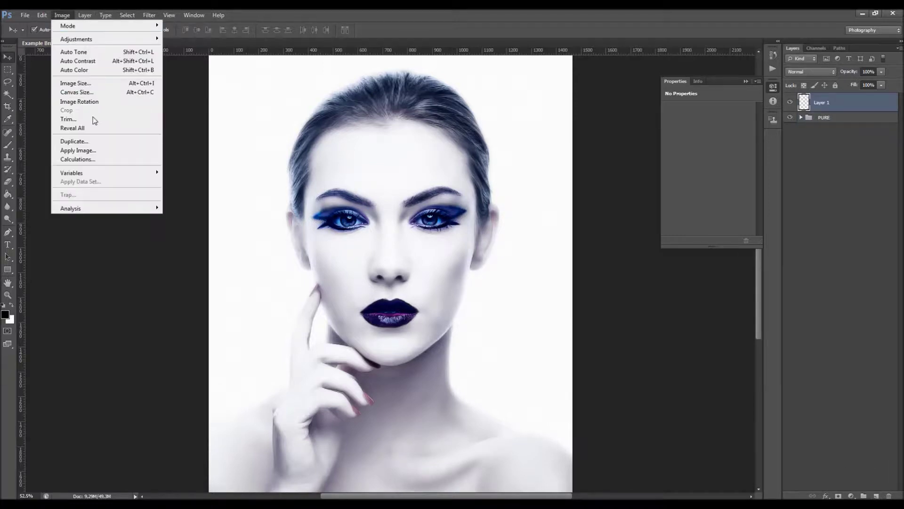
pyautogui.click(88, 150)
pyautogui.click(525, 152)
# Select the Dodge Tool with a 125 px brush.
pyautogui.press('v')
pyautogui.scroll(1, 411, 252)
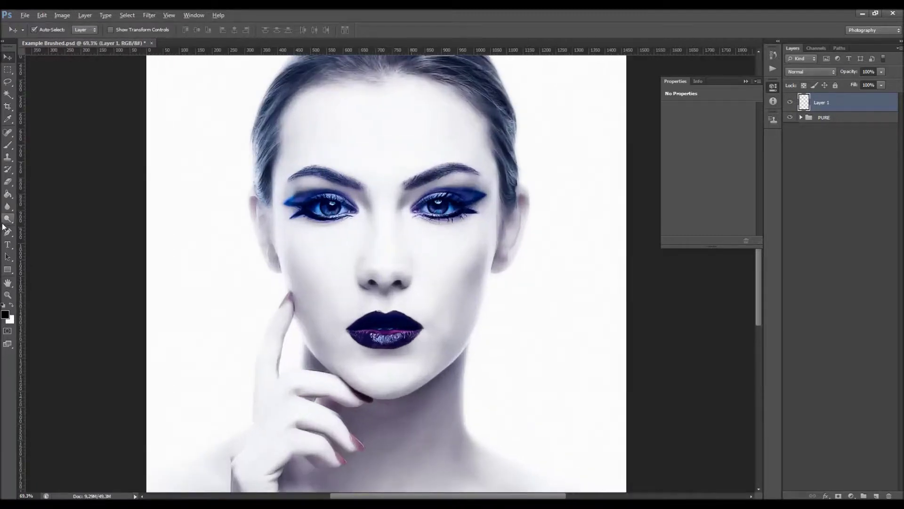
pyautogui.click(9, 219)
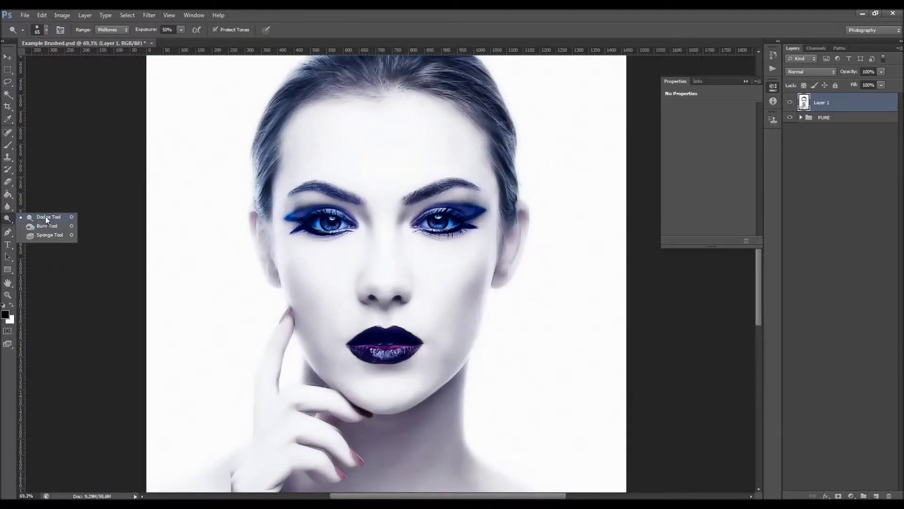
pyautogui.click(46, 216)
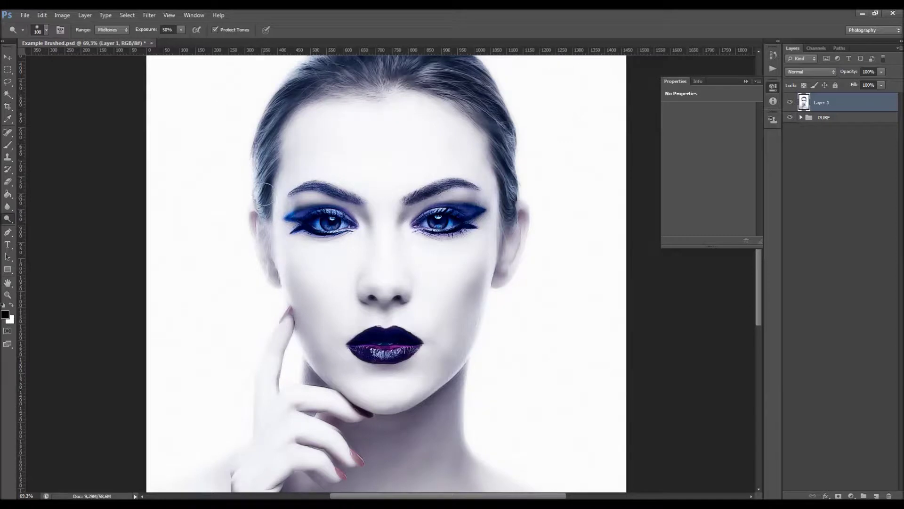
pyautogui.press(']')
pyautogui.press(']')
pyautogui.press('[')
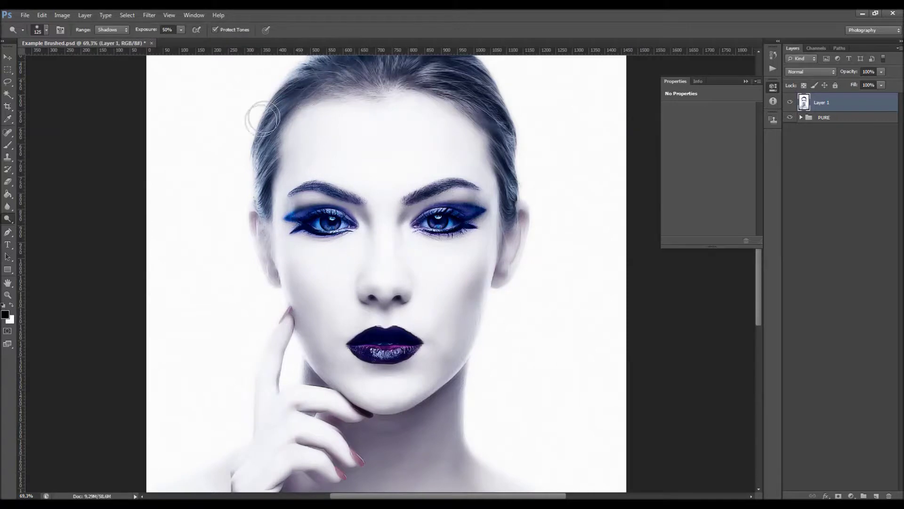
# Set Range to Highlights, try dodging the eyebrows, undo it, and raise exposure to 100%.
pyautogui.scroll(2, 349, 151)
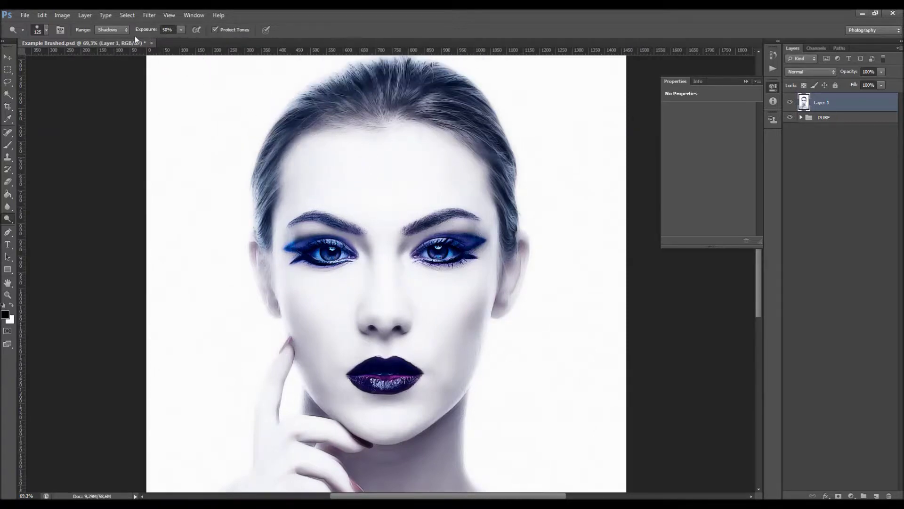
pyautogui.click(105, 55)
pyautogui.moveTo(357, 230)
pyautogui.mouseDown()
pyautogui.moveTo(323, 212)
pyautogui.moveTo(287, 217)
pyautogui.mouseUp()
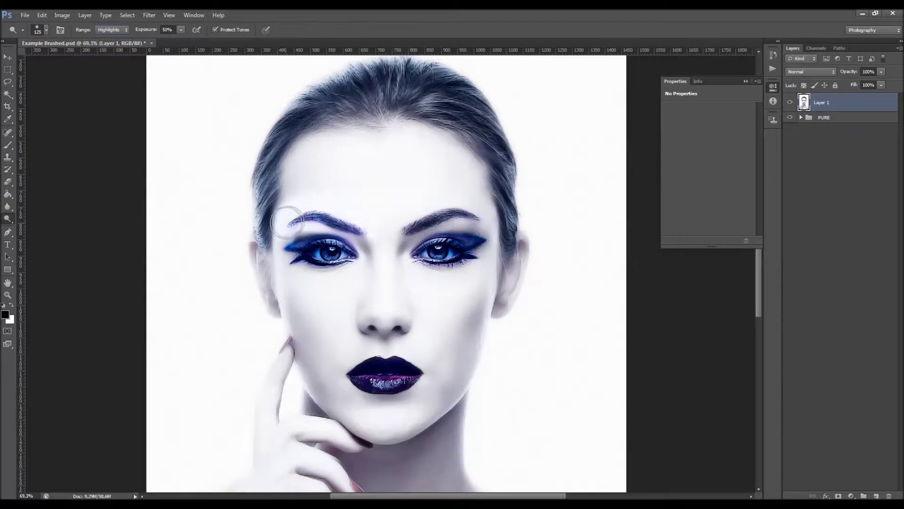
pyautogui.moveTo(400, 228); pyautogui.dragTo(490, 212)
pyautogui.hotkey('ctrl', 'alt', 'z')
pyautogui.hotkey('ctrl', 'alt', 'z')
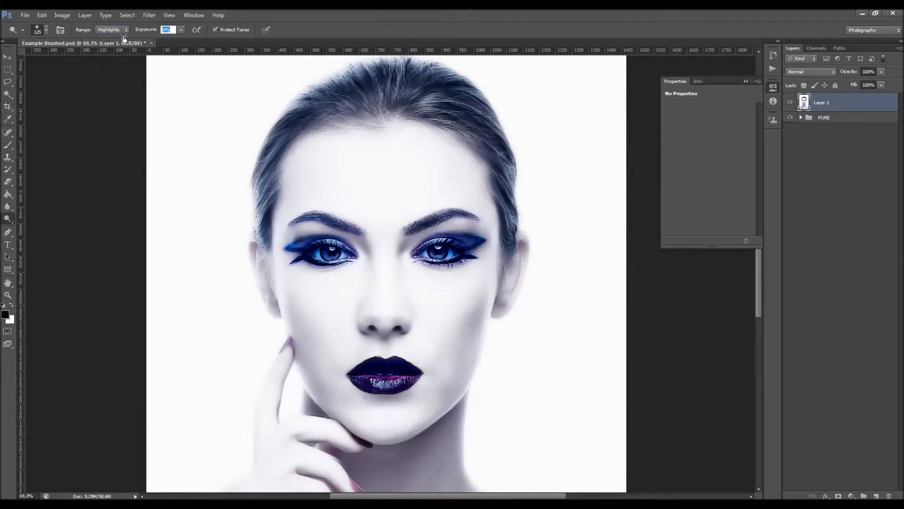
pyautogui.press('0')
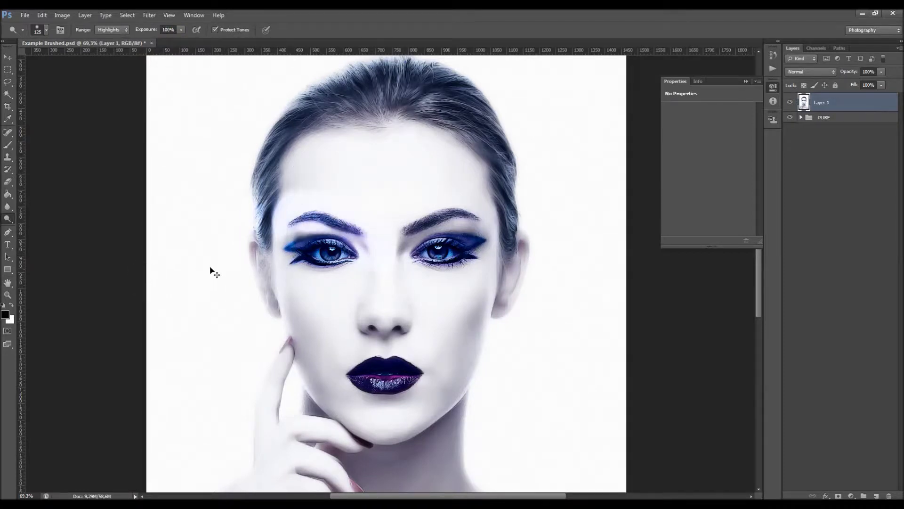
# Enlarge the dodge brush to 500 px and adjust the exposure in the options bar.
pyautogui.scroll(-1, 425, 183)
pyautogui.scroll(-4, 425, 183)
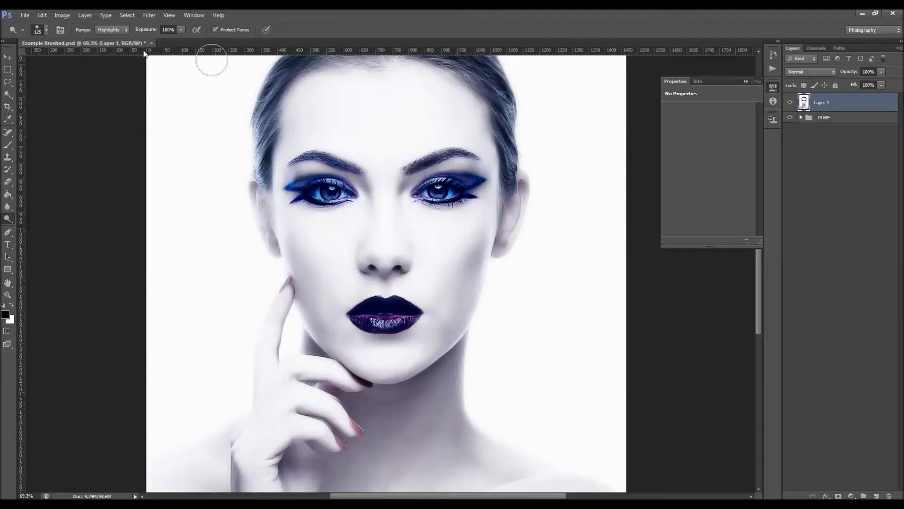
pyautogui.scroll(2, 355, 137)
pyautogui.scroll(2, 358, 141)
pyautogui.press(']')
pyautogui.press(']')
pyautogui.press(']')
pyautogui.press(']')
pyautogui.press(']')
pyautogui.press(']')
pyautogui.press(']')
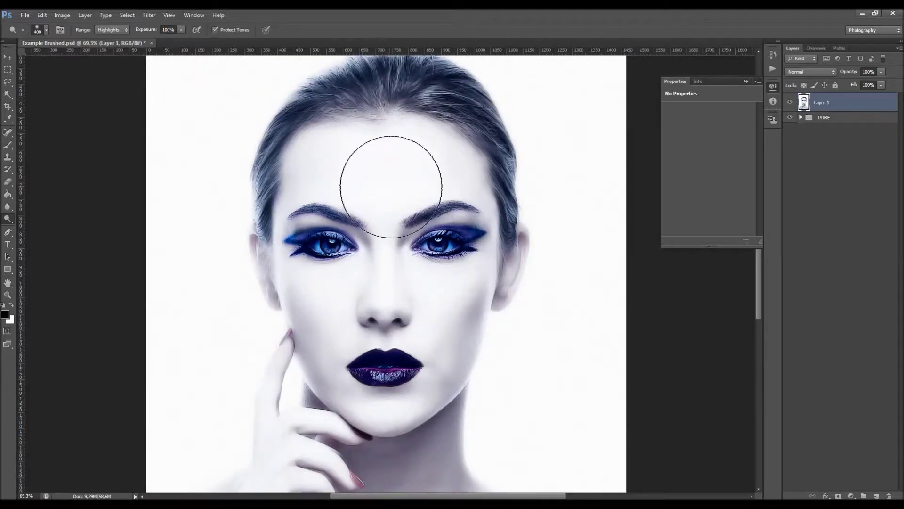
pyautogui.scroll(-5, 353, 236)
pyautogui.scroll(-8, 326, 289)
pyautogui.moveTo(146, 30); pyautogui.dragTo(105, 36)
# Dodge the hand in Midtones range and undo the neck and shoulder stroke.
pyautogui.click(111, 29)
pyautogui.click(108, 50)
pyautogui.moveTo(194, 195); pyautogui.dragTo(278, 293)
pyautogui.moveTo(286, 408)
pyautogui.mouseDown()
pyautogui.moveTo(326, 346)
pyautogui.moveTo(378, 360)
pyautogui.moveTo(423, 339)
pyautogui.moveTo(468, 361)
pyautogui.moveTo(565, 383)
pyautogui.mouseUp()
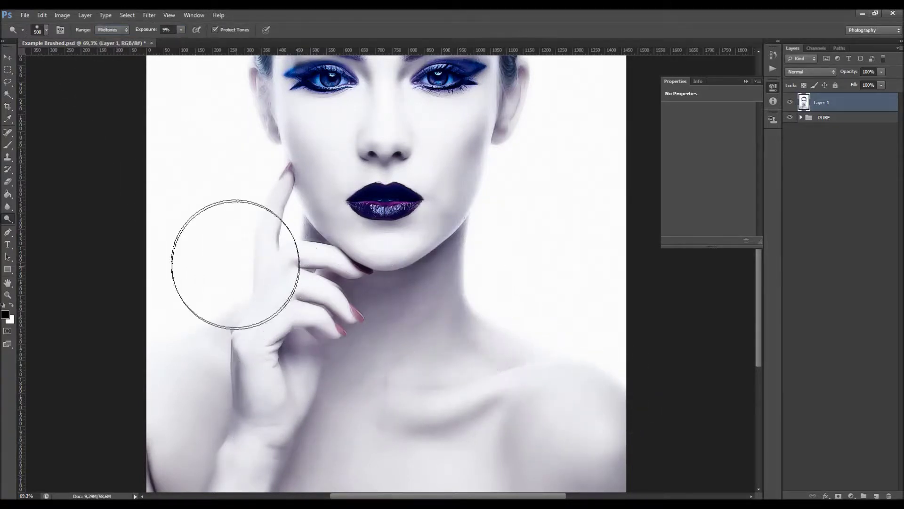
pyautogui.hotkey('ctrl', 'z')
# Set Range to Highlights with a 300 px brush and lighten the forehead and face centre.
pyautogui.rightClick(7, 219)
pyautogui.click(44, 228)
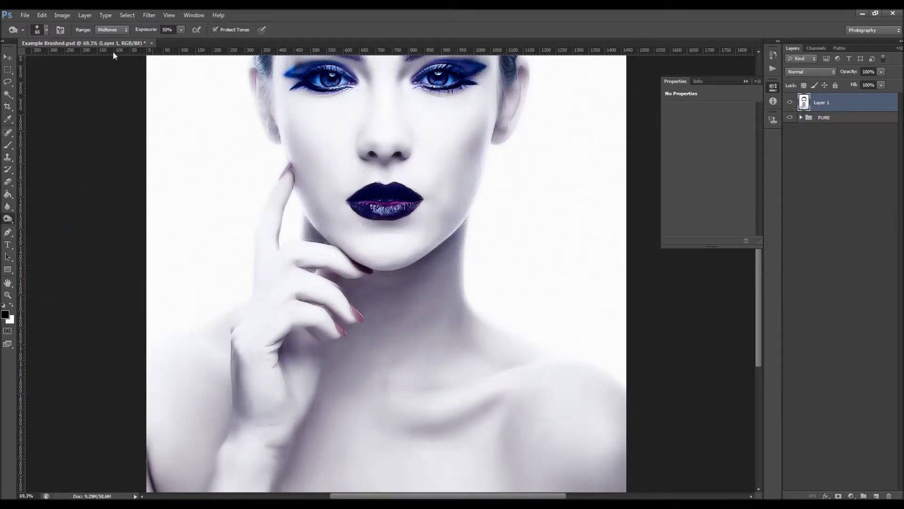
pyautogui.press(']')
pyautogui.press(']')
pyautogui.press(']')
pyautogui.click(109, 55)
pyautogui.scroll(5, 162, 64)
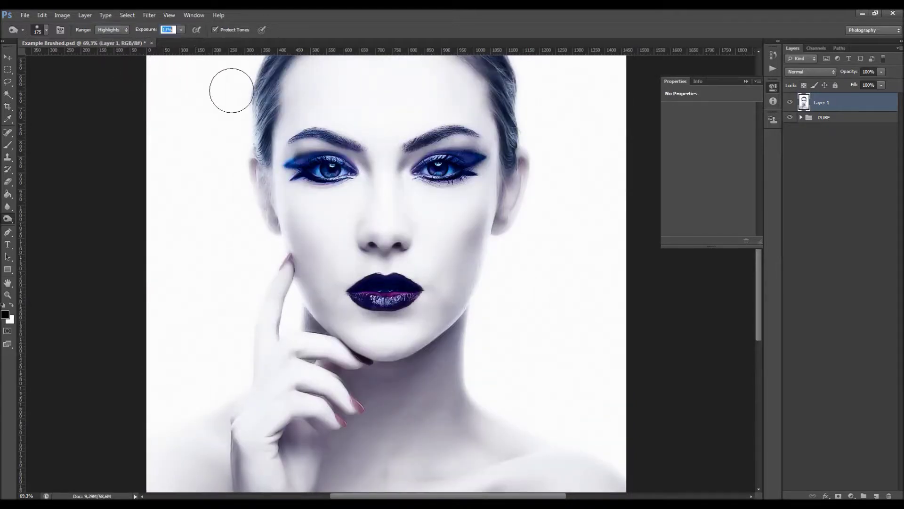
pyautogui.scroll(2, 286, 115)
pyautogui.press(']')
pyautogui.press(']')
pyautogui.press(']')
pyautogui.moveTo(343, 123)
pyautogui.mouseDown()
pyautogui.moveTo(387, 115)
pyautogui.moveTo(395, 240)
pyautogui.moveTo(429, 171)
pyautogui.moveTo(460, 134)
pyautogui.mouseUp()
# Merge Layer 1 into the PURE group, save the document, and quit Photoshop.
pyautogui.press('v')
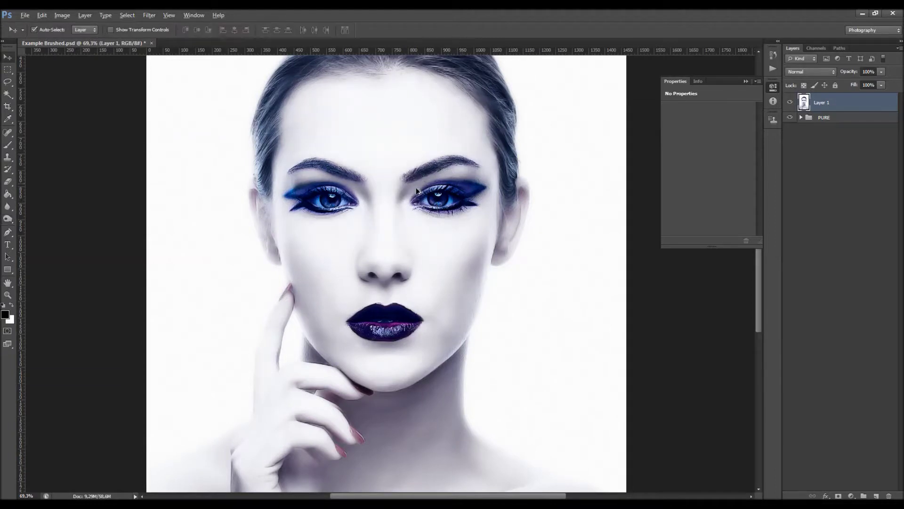
pyautogui.hotkey('ctrl', '-')
pyautogui.hotkey('ctrl', '0')
pyautogui.press('Delete')
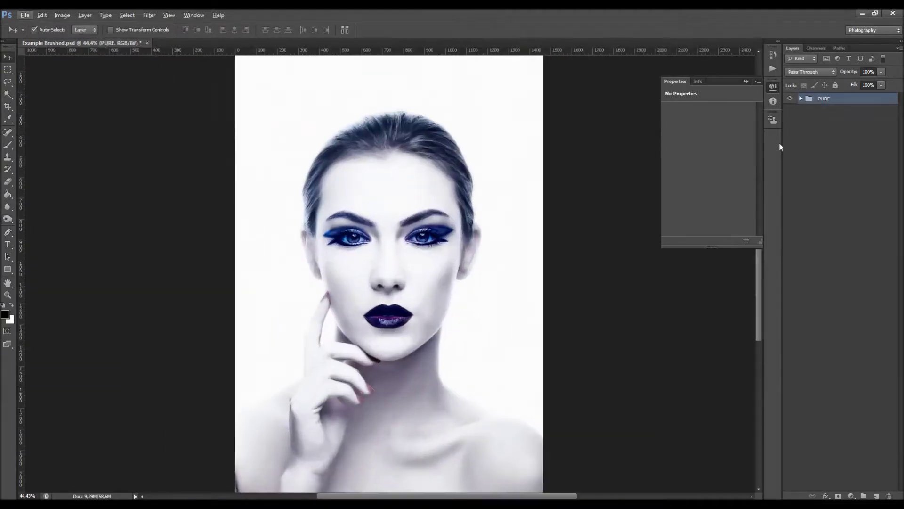
pyautogui.hotkey('ctrl', 's')
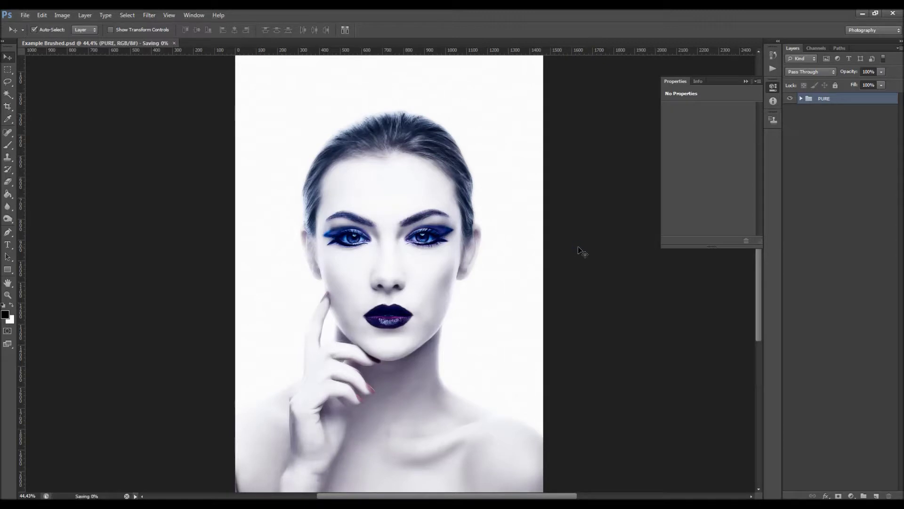
pyautogui.click(892, 12)
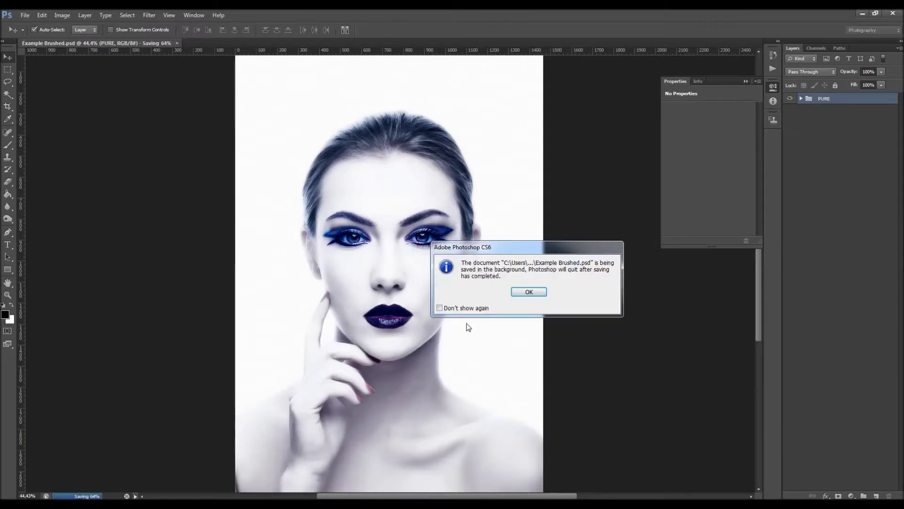
pyautogui.click(539, 296)
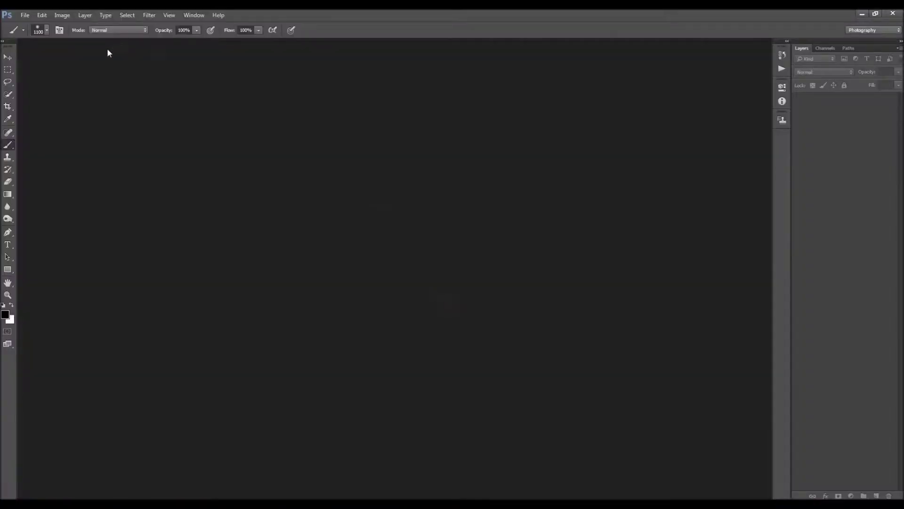
# Reopen Example Brushed.psd from the Desktop and add a new empty layer above PURE.
pyautogui.click(25, 15)
pyautogui.click(24, 16)
pyautogui.hotkey('ctrl', 'o')
pyautogui.scroll(-3, 118, 127)
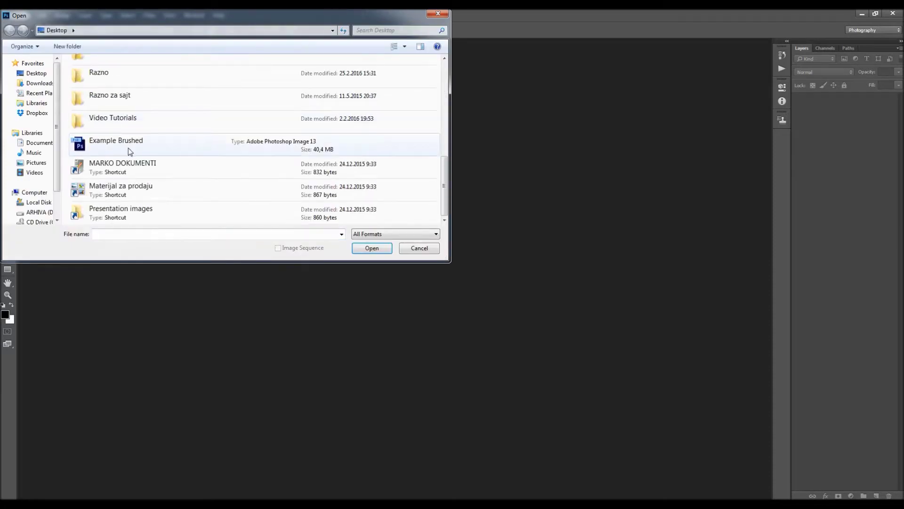
pyautogui.doubleClick(128, 148)
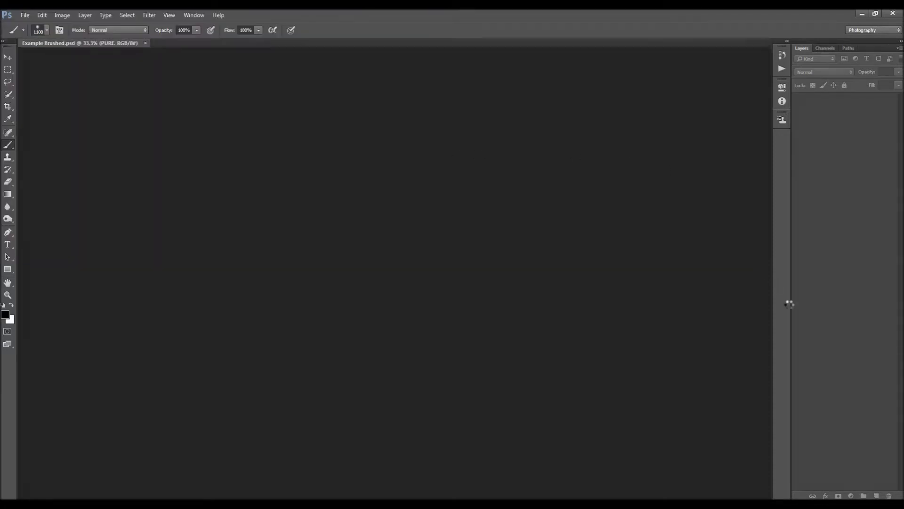
pyautogui.click(876, 496)
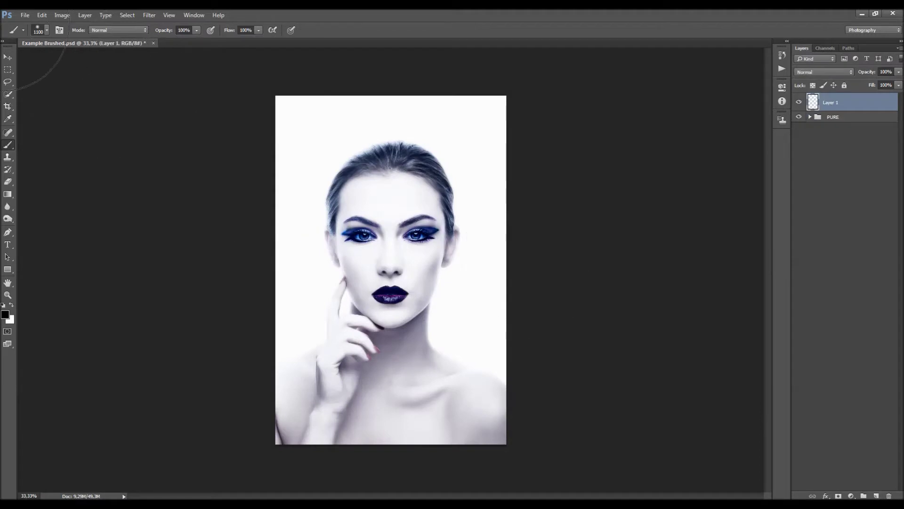
# Use Apply Image to fill Layer 1 with a merged copy of the visible portrait.
pyautogui.click(60, 19)
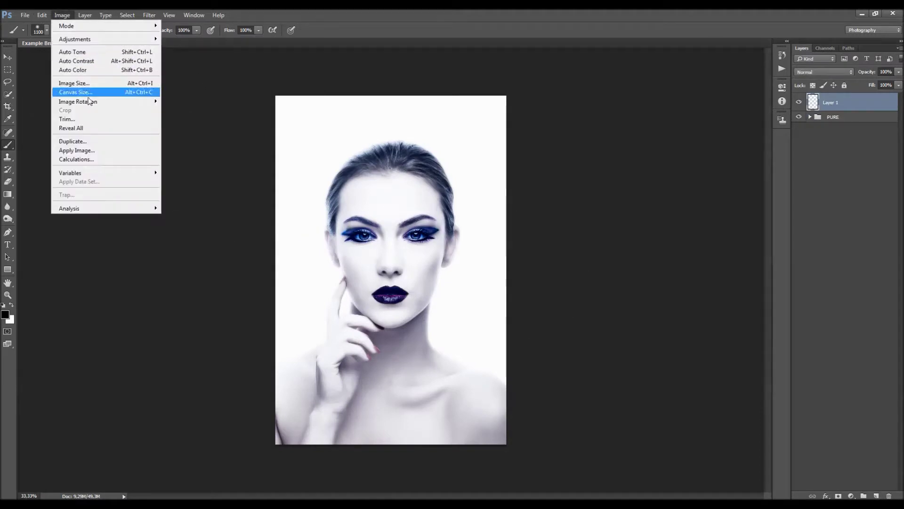
pyautogui.click(85, 150)
pyautogui.press('Return')
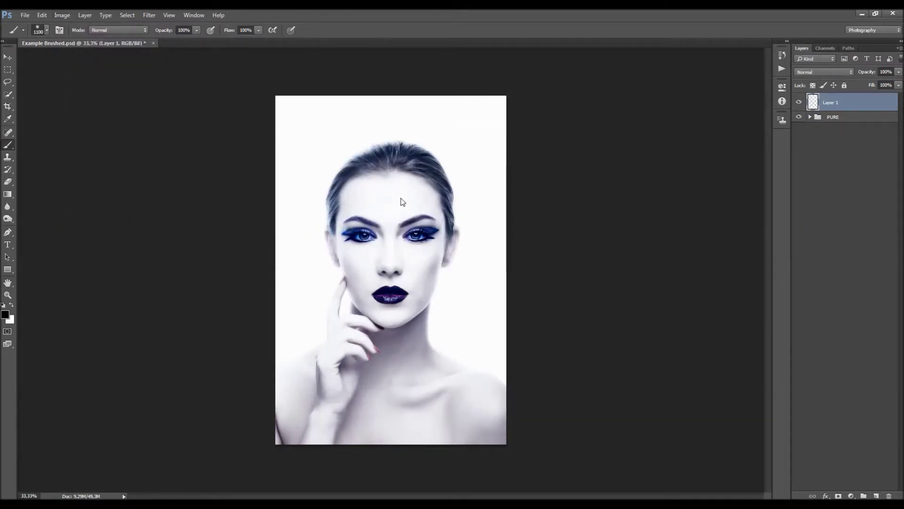
pyautogui.press('v')
# Launch the Camera Raw Filter on Layer 1 with the preview at 50%.
pyautogui.click(149, 15)
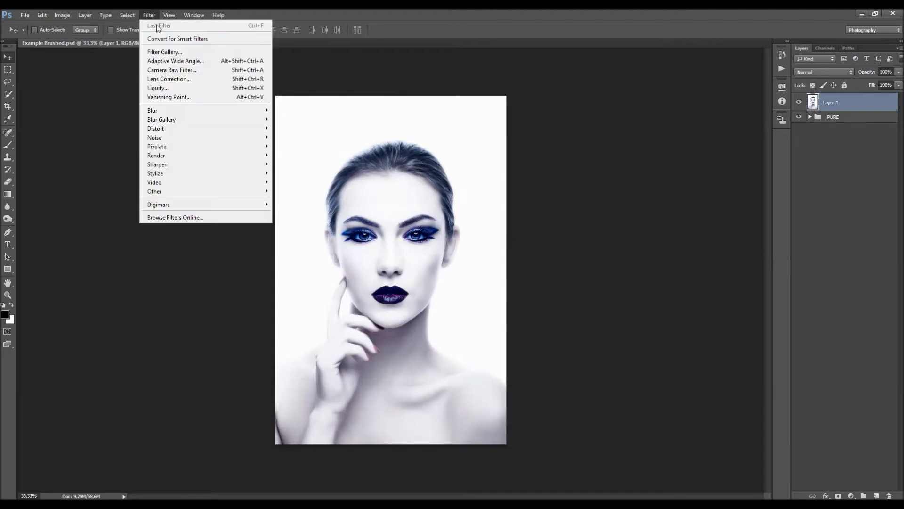
pyautogui.click(427, 241)
pyautogui.scroll(2, 400, 256)
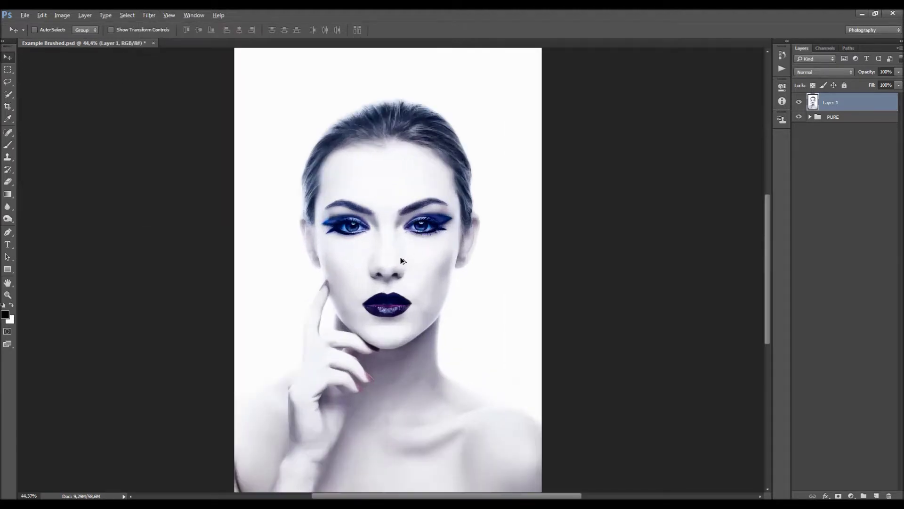
pyautogui.click(149, 15)
pyautogui.press('Escape')
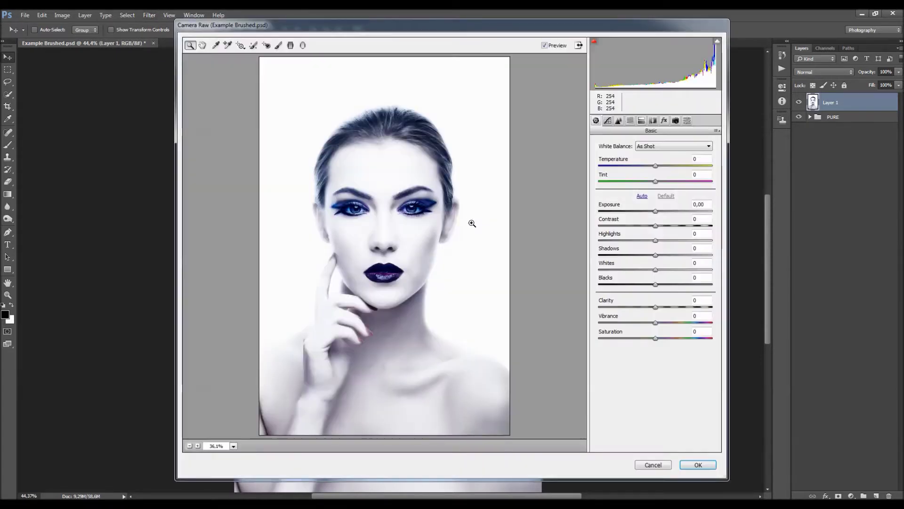
pyautogui.click(382, 247)
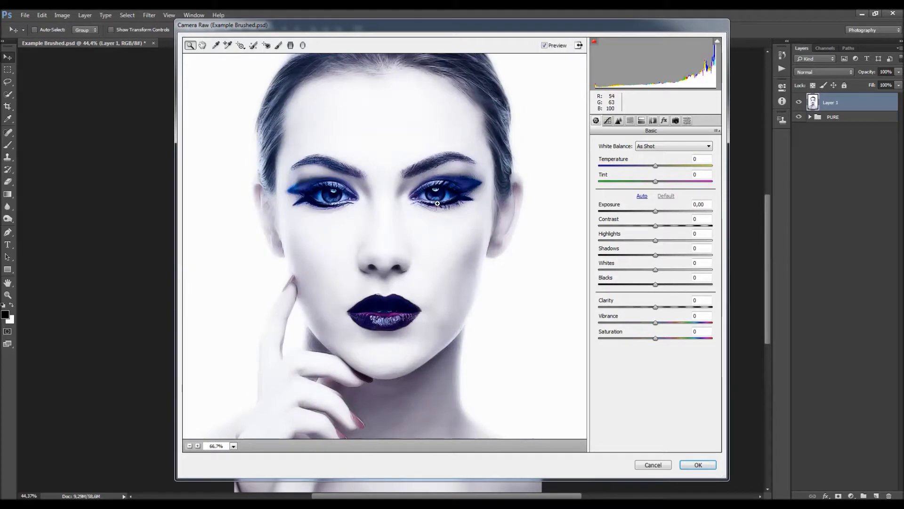
pyautogui.press('alt')
pyautogui.keyDown('alt'); pyautogui.click(412, 202); pyautogui.keyUp('alt')
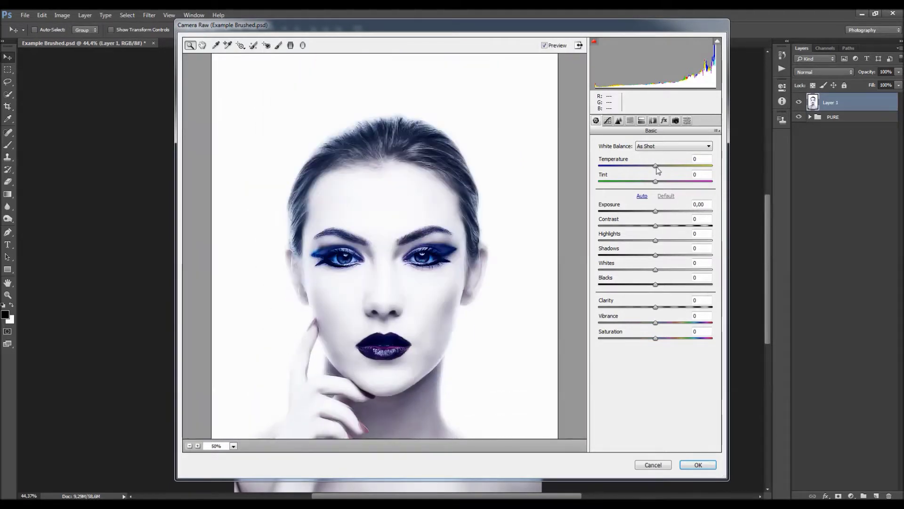
# Cool the temperature, lower exposure, set Shadows -11, brighten whites, raise Vibrance to +5, and adjust Clarity.
pyautogui.moveTo(655, 168); pyautogui.dragTo(658, 188)
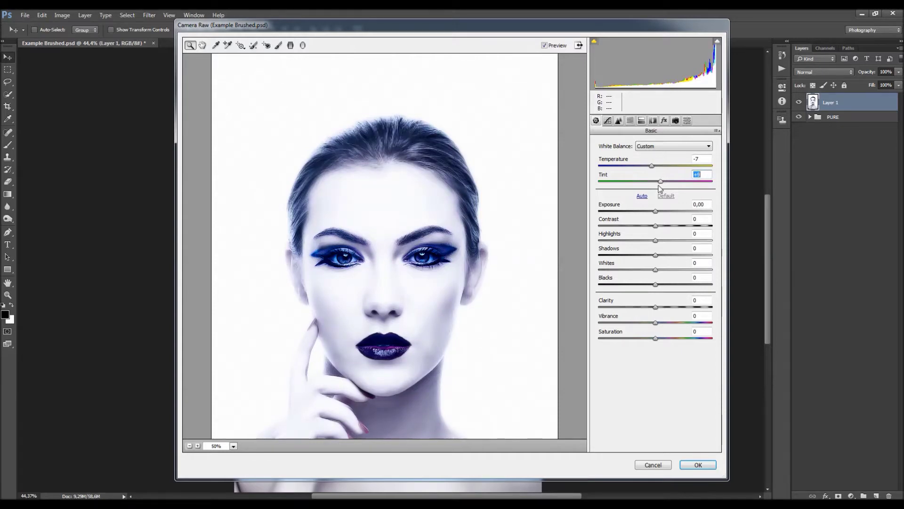
pyautogui.keyDown('alt'); pyautogui.click(450, 308); pyautogui.keyUp('alt')
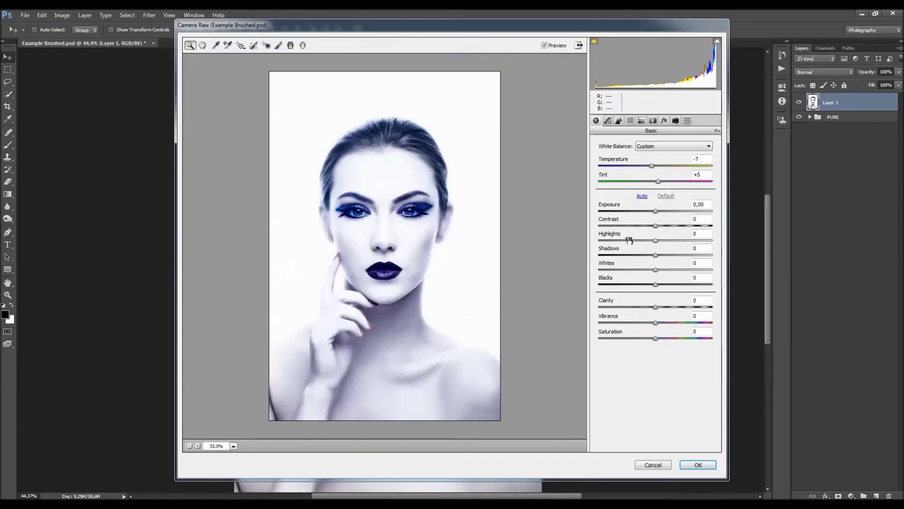
pyautogui.moveTo(656, 211); pyautogui.dragTo(658, 244)
pyautogui.click(649, 256)
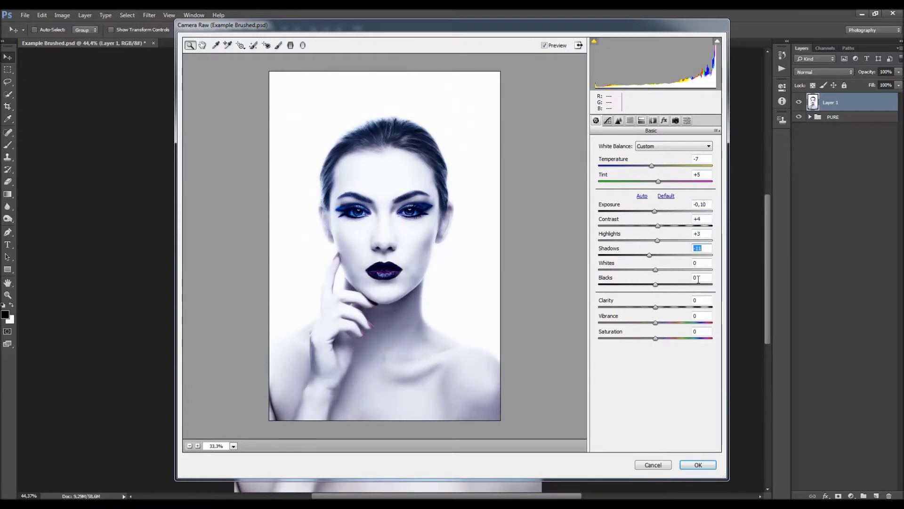
pyautogui.moveTo(655, 269); pyautogui.dragTo(664, 312)
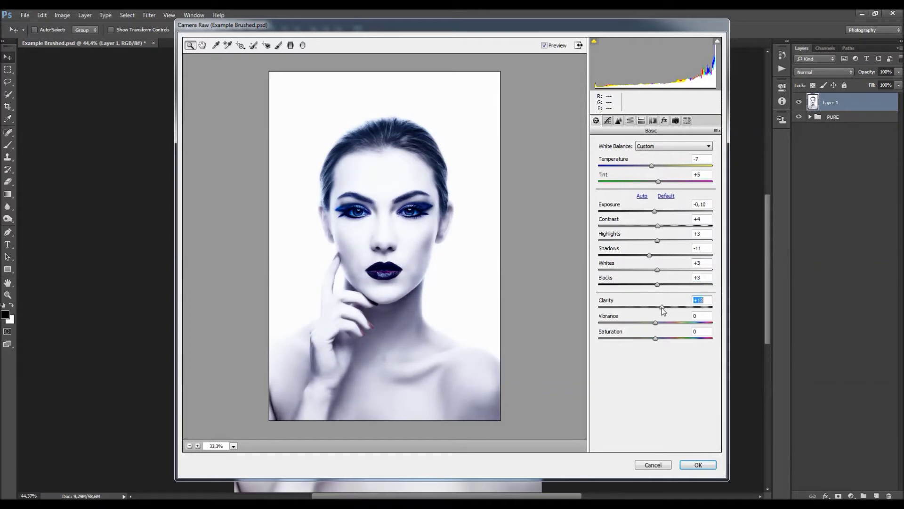
pyautogui.moveTo(656, 325); pyautogui.dragTo(660, 307)
pyautogui.click(655, 338)
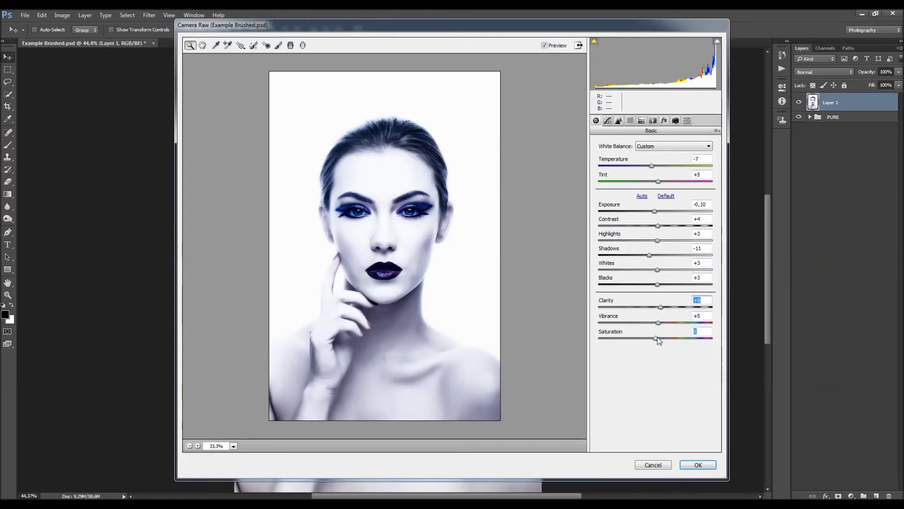
# Set the sharpening Amount to 5 and apply the Camera Raw adjustments.
pyautogui.click(619, 121)
pyautogui.click(393, 245)
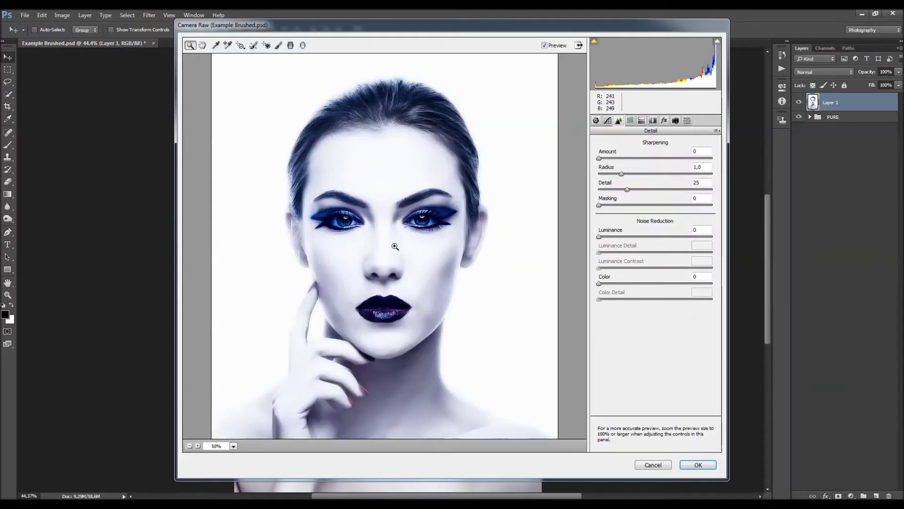
pyautogui.click(394, 276)
pyautogui.keyDown('alt'); pyautogui.click(379, 221); pyautogui.keyUp('alt')
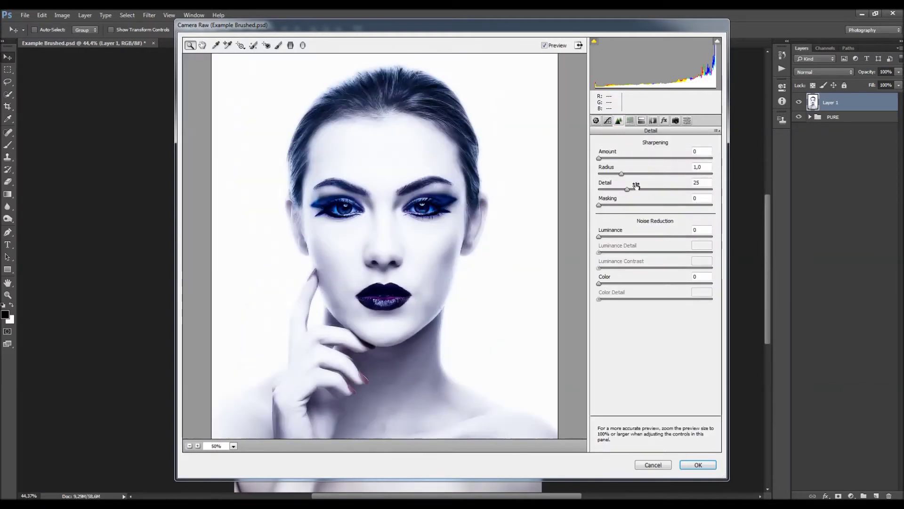
pyautogui.click(602, 158)
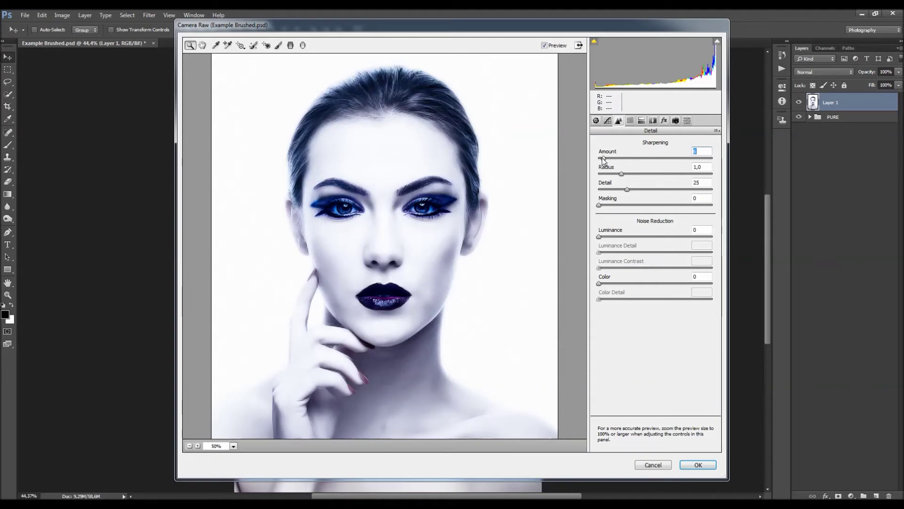
pyautogui.press('alt')
pyautogui.keyDown('alt'); pyautogui.click(399, 260); pyautogui.keyUp('alt')
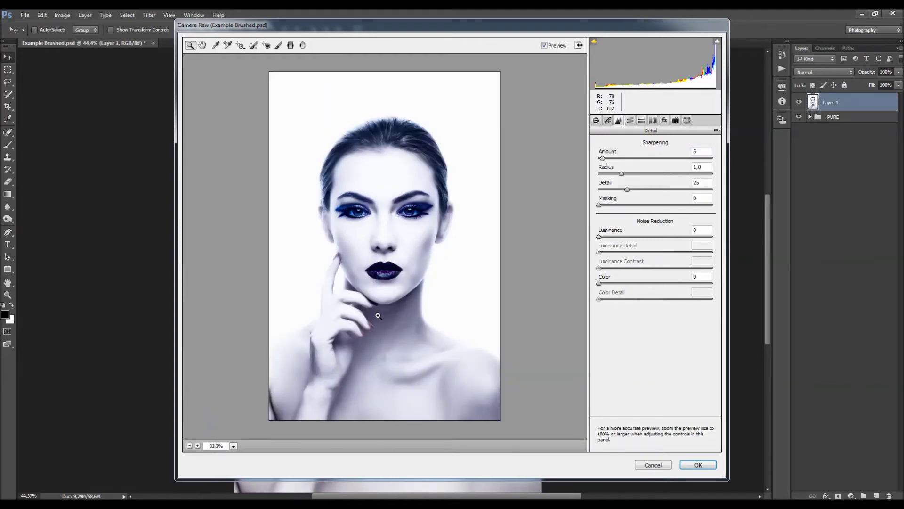
pyautogui.click(698, 465)
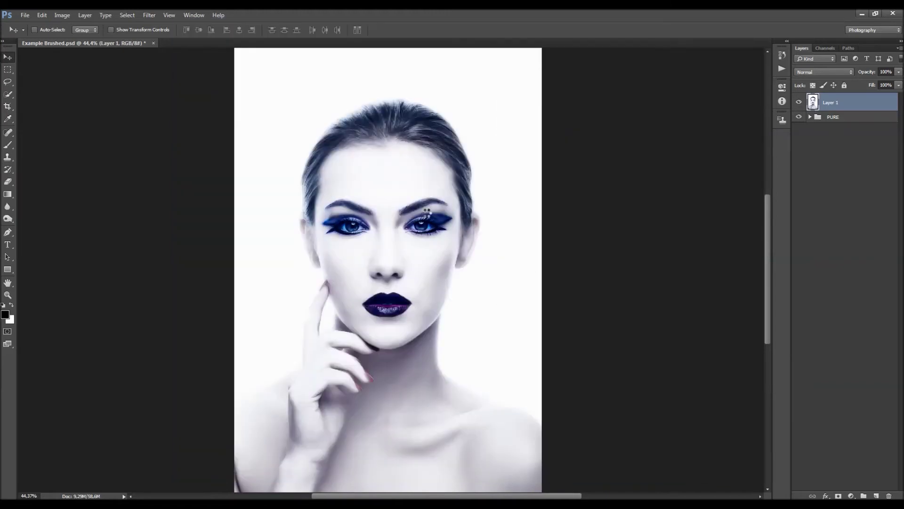
# Duplicate the Original Photo layer from PURE, move the copy to the top, and hide it.
pyautogui.press('alt')
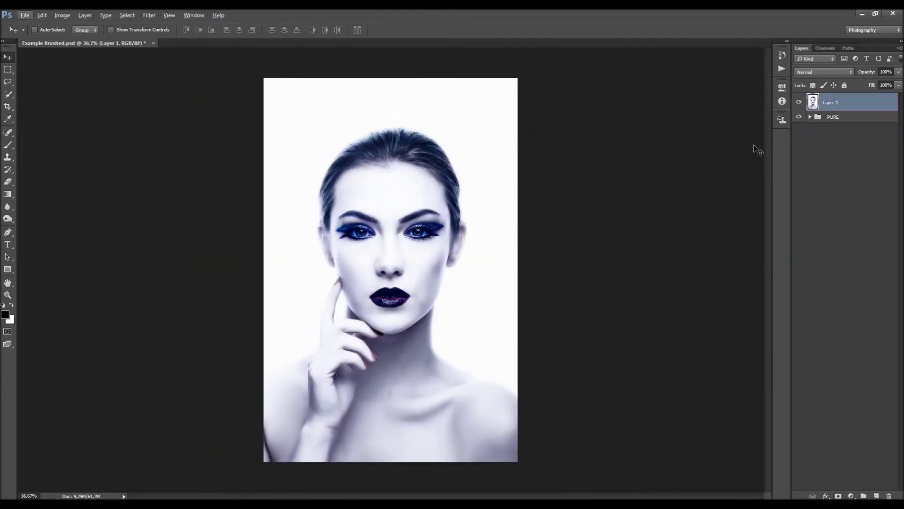
pyautogui.click(812, 117)
pyautogui.click(842, 178)
pyautogui.hotkey('ctrl', 'j')
pyautogui.moveTo(847, 179); pyautogui.dragTo(847, 98)
pyautogui.scroll(2, 382, 330)
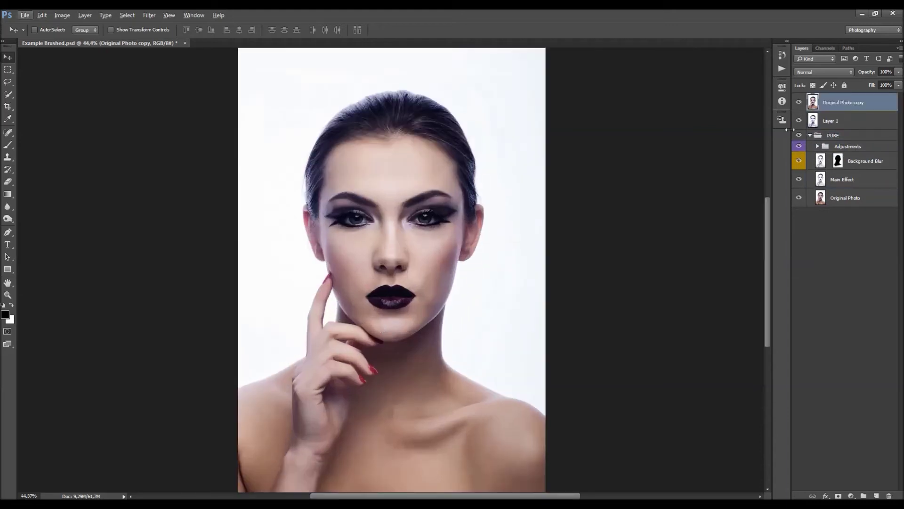
pyautogui.click(800, 103)
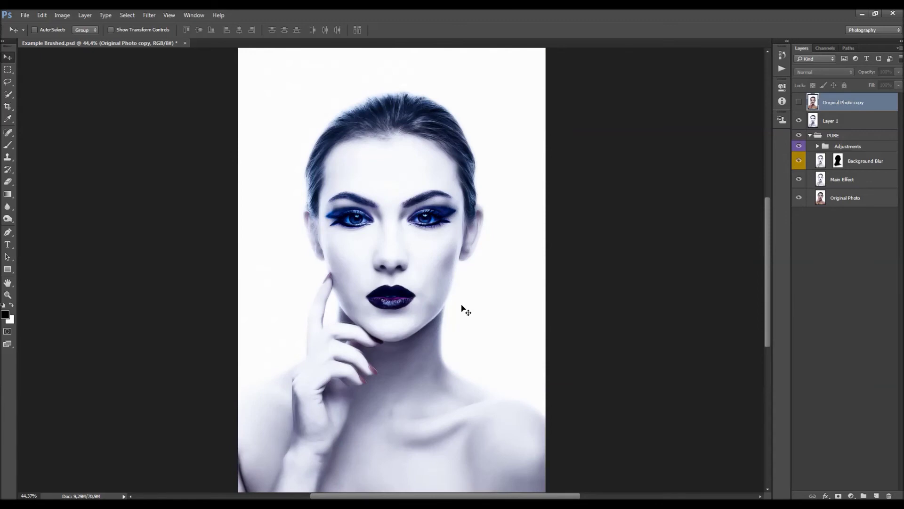
pyautogui.scroll(-1, 436, 272)
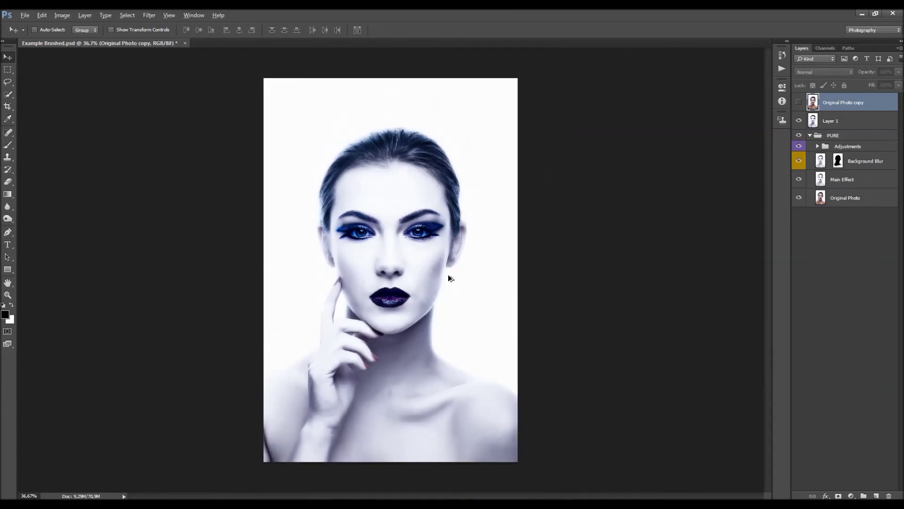
pyautogui.scroll(1, 448, 273)
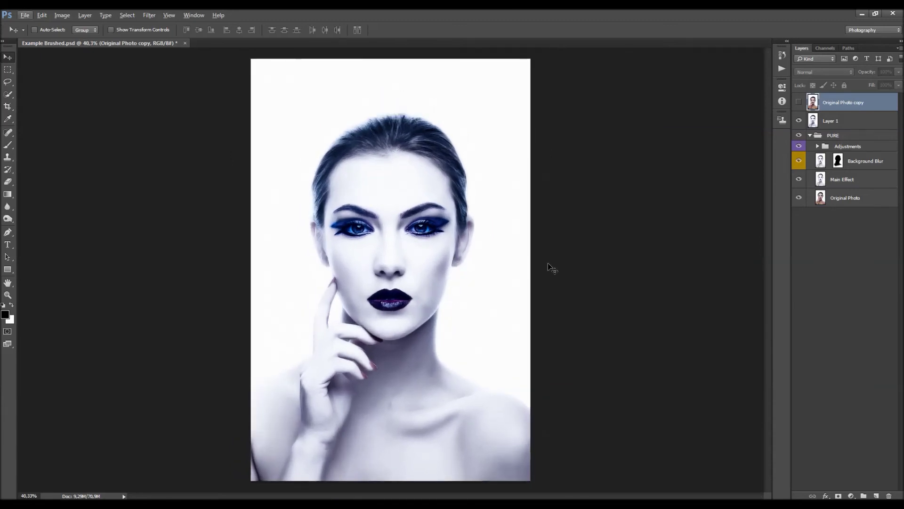